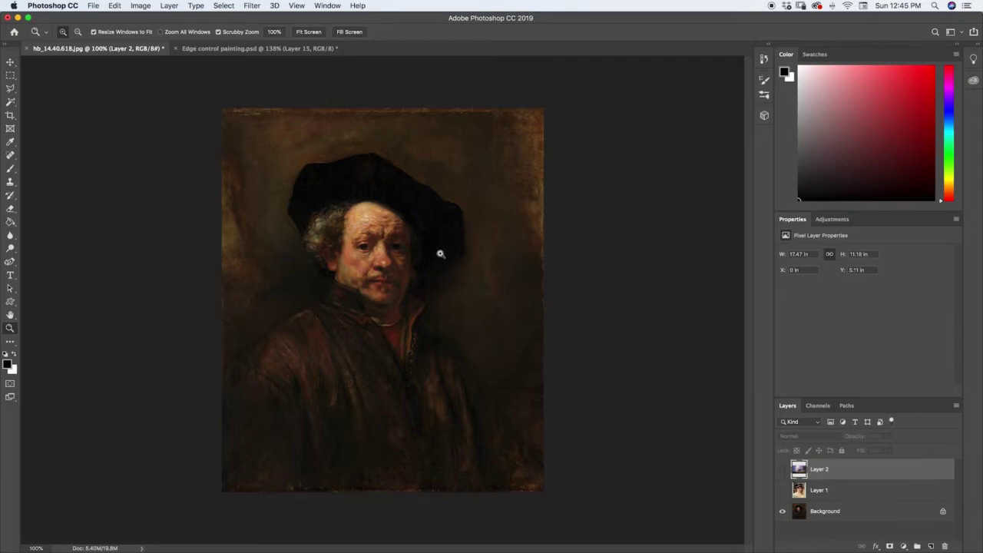
Examine the hard and soft edges around the face, hat and coat in the man's portrait.
left_click_drag(439, 254, 452, 248)
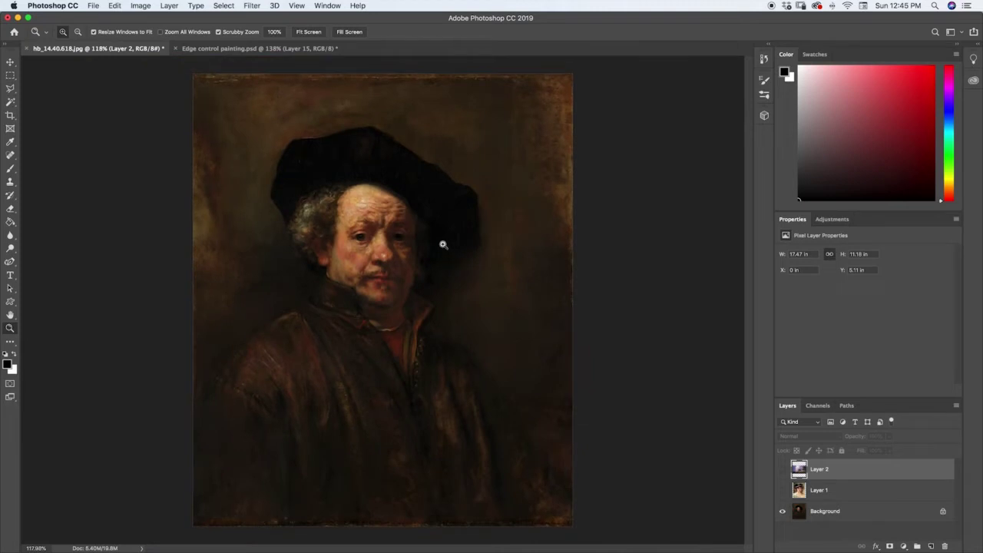
left_click(444, 231)
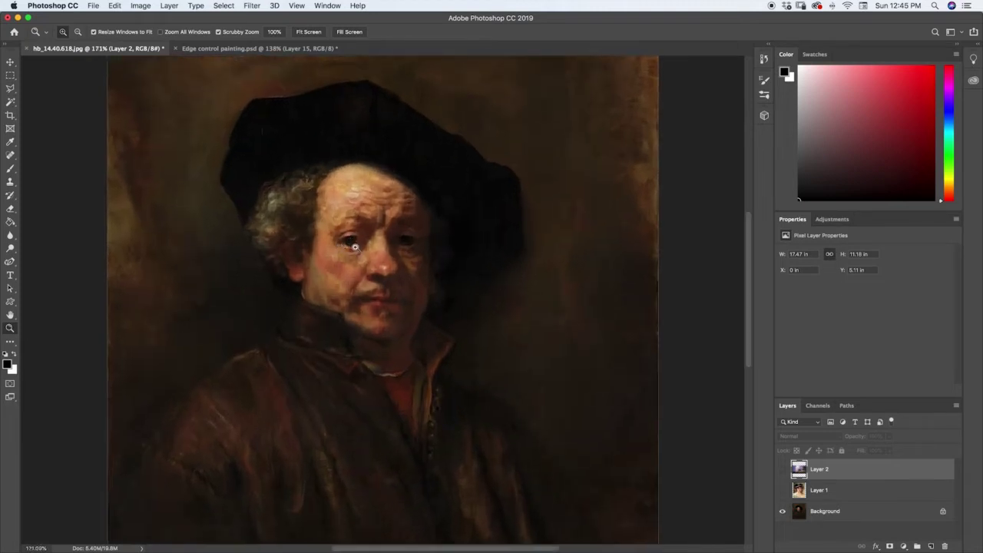
left_click_drag(351, 238, 313, 249)
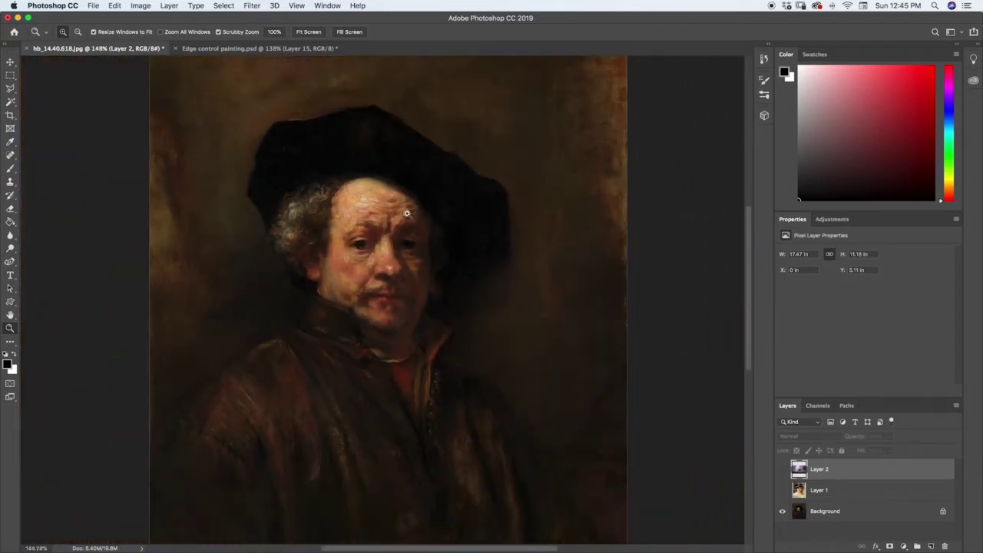
left_click_drag(408, 222, 370, 246)
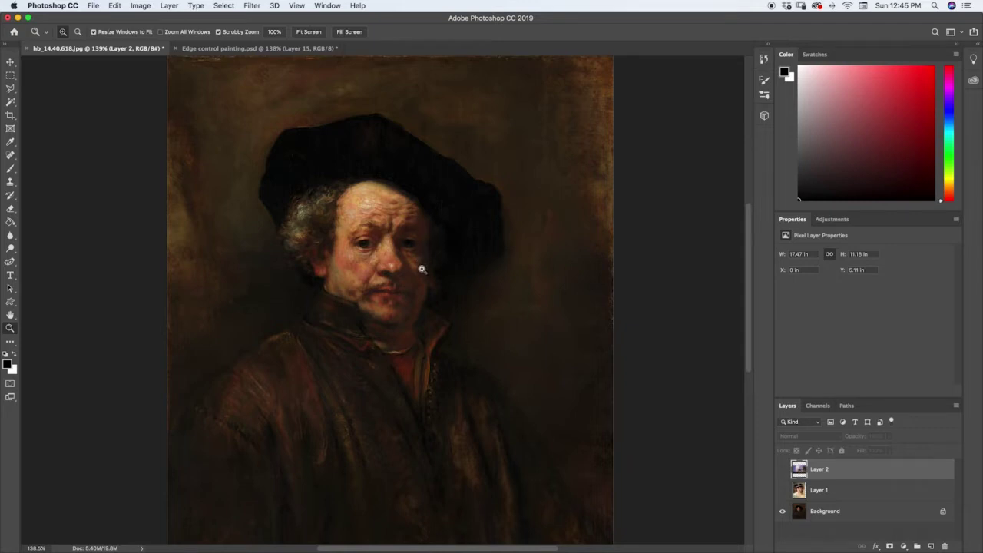
left_click_drag(423, 267, 427, 262)
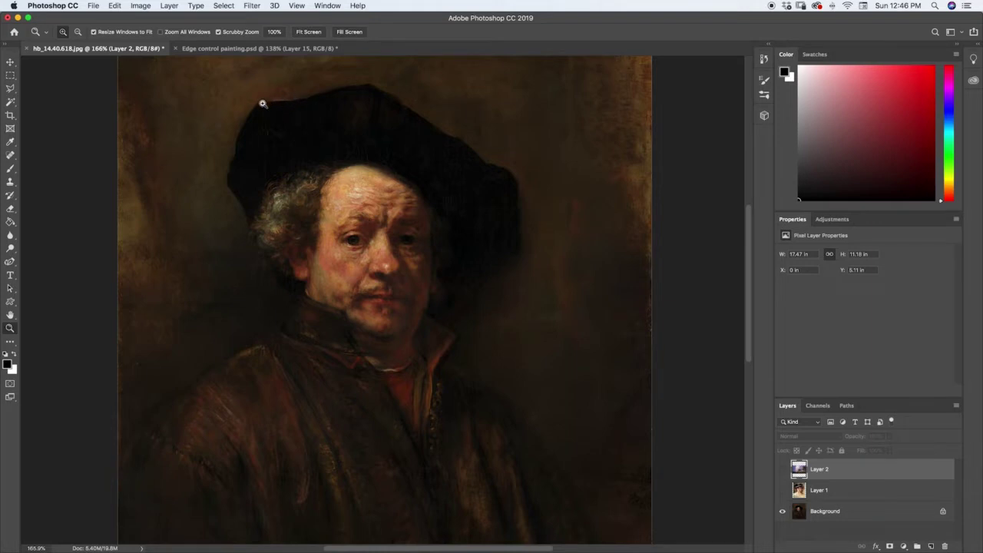
left_click_drag(418, 202, 416, 226)
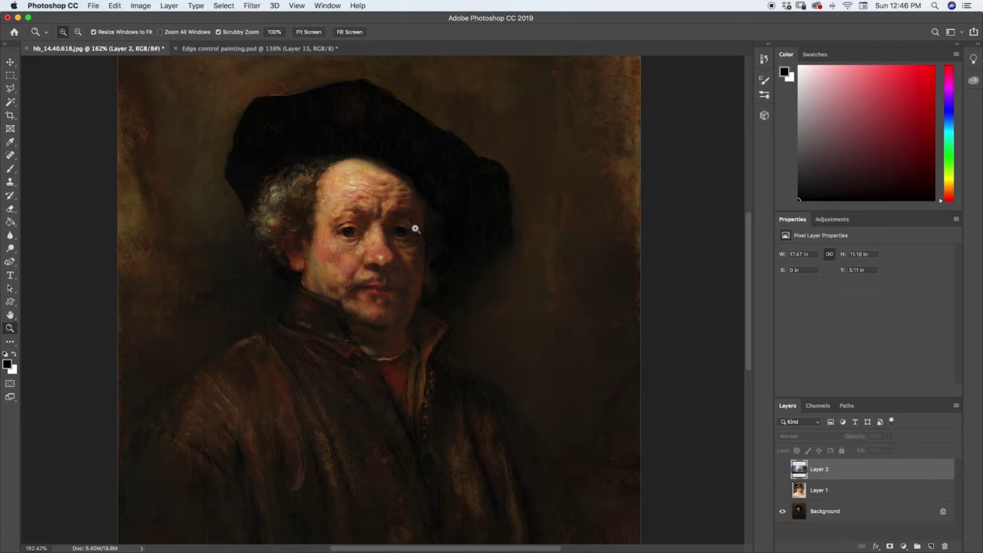
left_click_drag(415, 228, 402, 195)
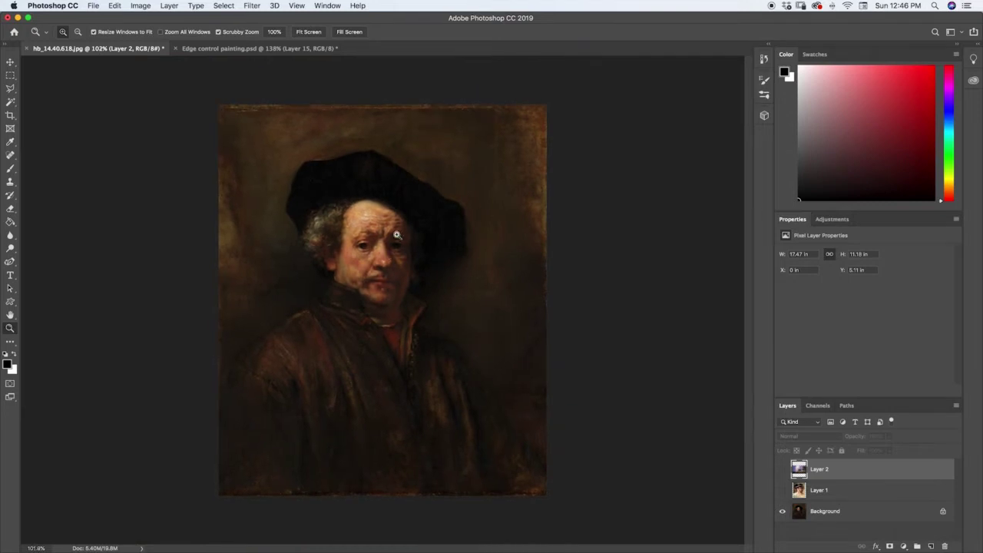
Show Layer 1 to examine the portrait of the woman in the hat, and hide that layer again.
left_click(783, 490)
left_click_drag(435, 281, 443, 276)
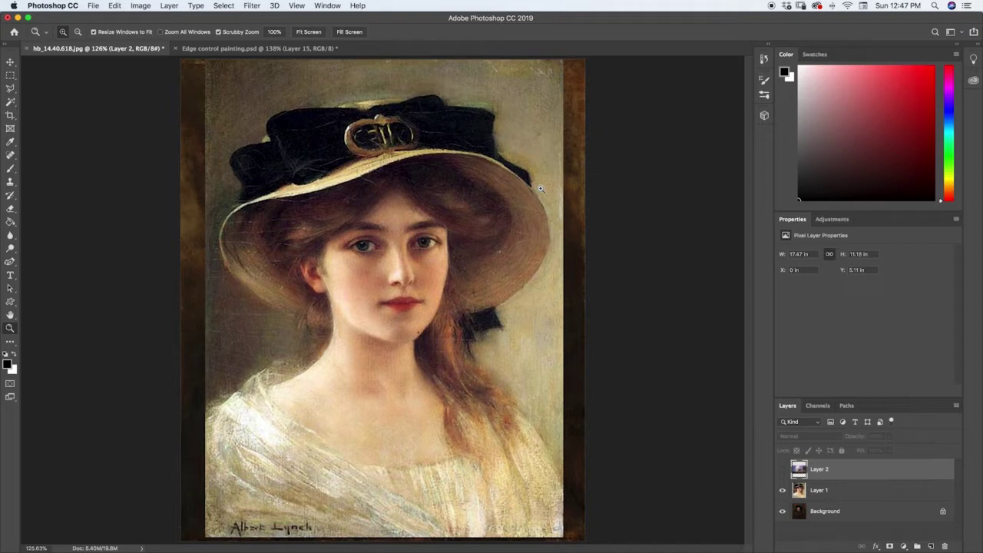
left_click(783, 490)
Show Layer 2 and examine the edges of the landscape's clouds, trees and grazing animals.
left_click(783, 470)
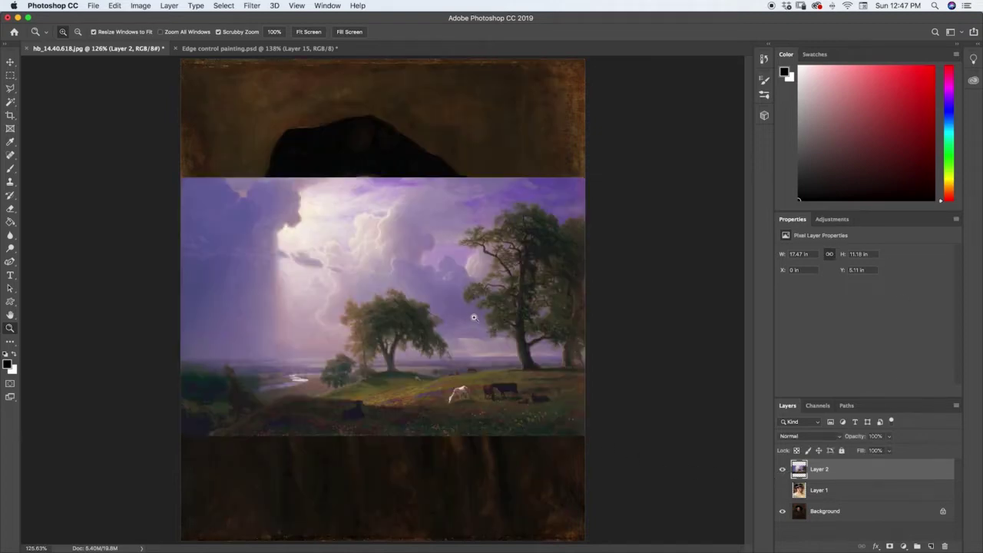
left_click_drag(474, 317, 509, 316)
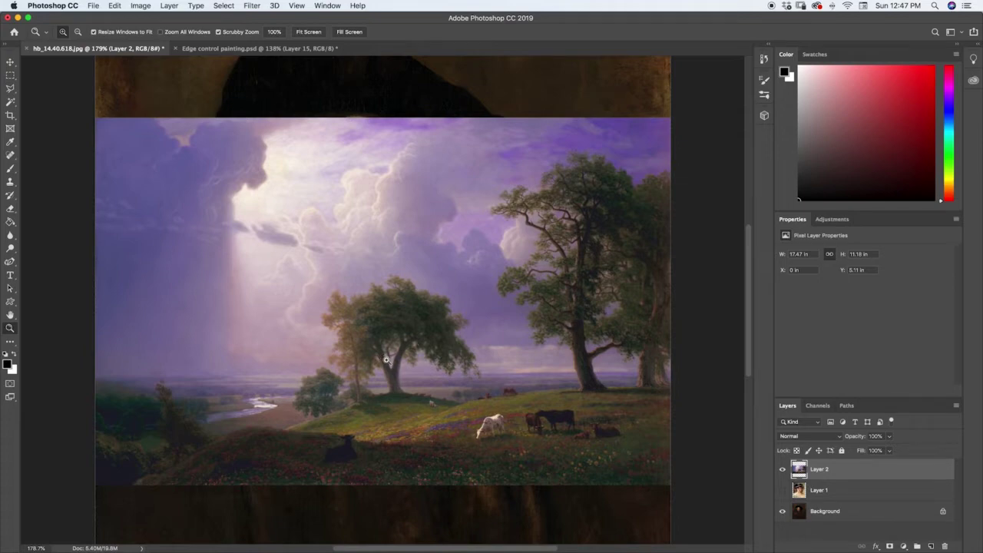
mouse_move(375, 351)
left_mouse_down()
mouse_move(407, 350)
mouse_move(379, 348)
left_mouse_up()
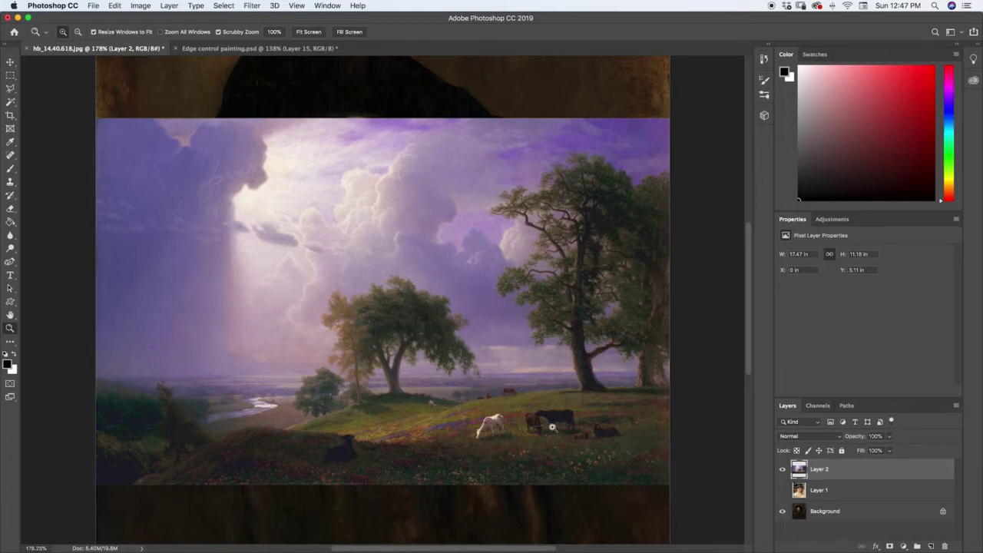
Switch to the Edge control painting.psd document and examine the red-haired portrait's hair, face and collar.
left_click(297, 48)
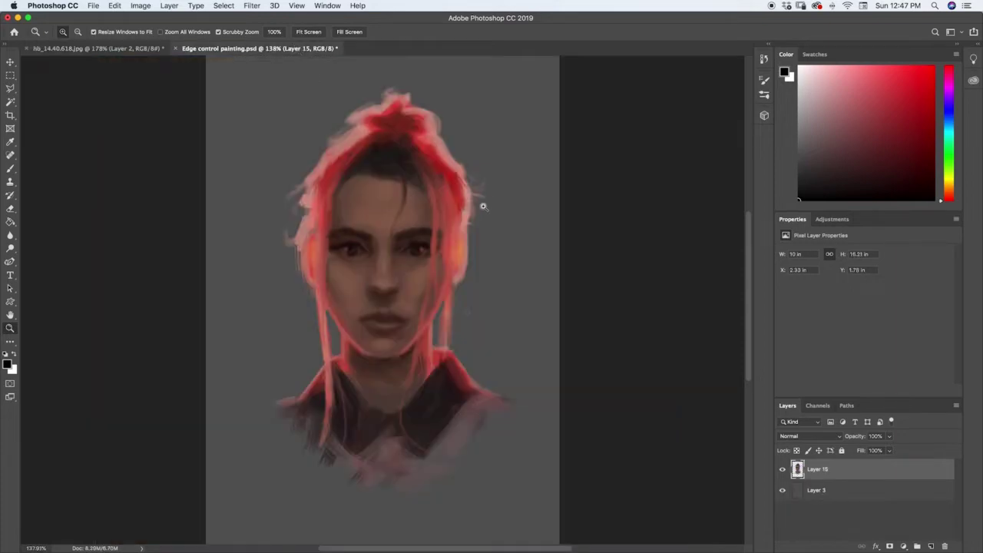
mouse_move(481, 204)
left_mouse_down()
mouse_move(430, 207)
mouse_move(476, 213)
left_mouse_up()
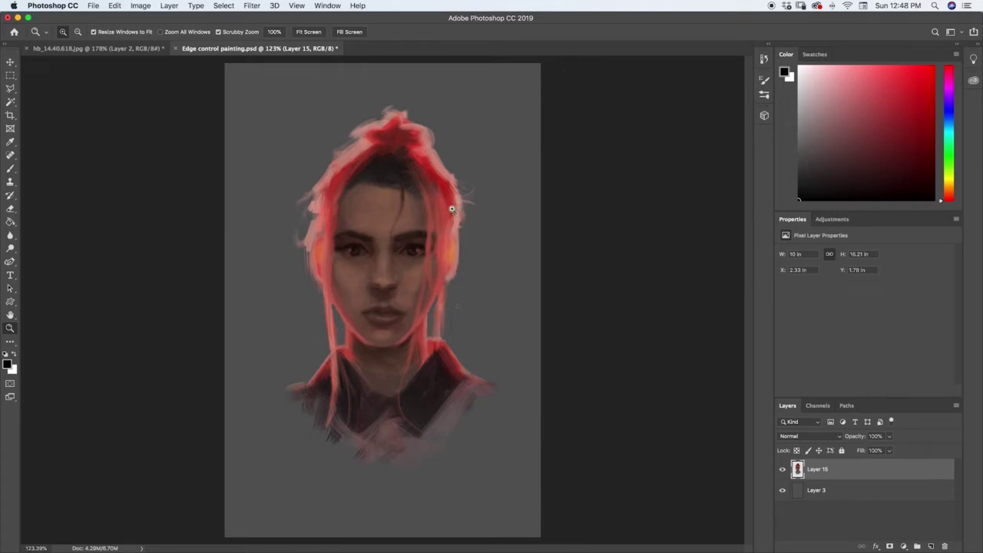
left_click_drag(458, 206, 470, 193)
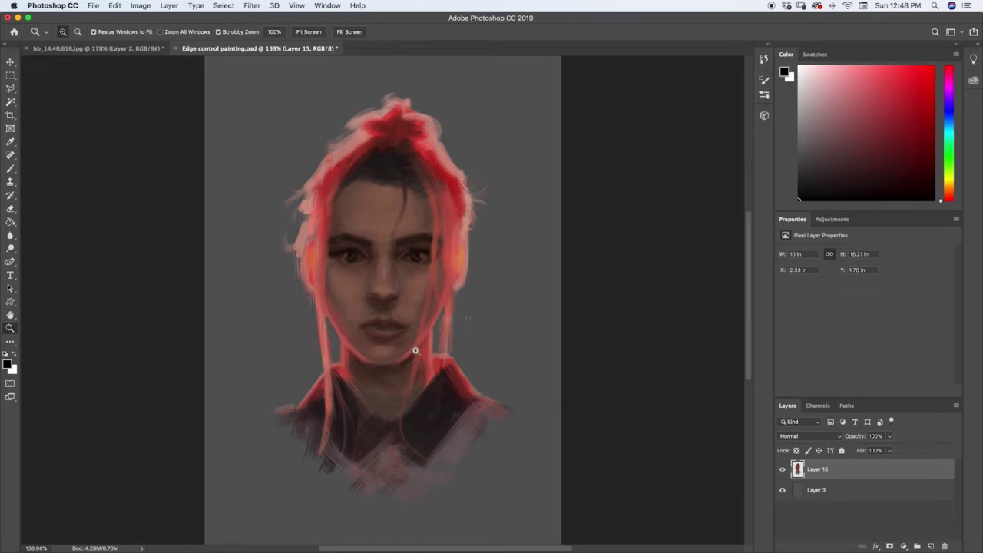
mouse_move(435, 256)
left_mouse_down()
mouse_move(450, 260)
mouse_move(446, 240)
mouse_move(435, 245)
left_mouse_up()
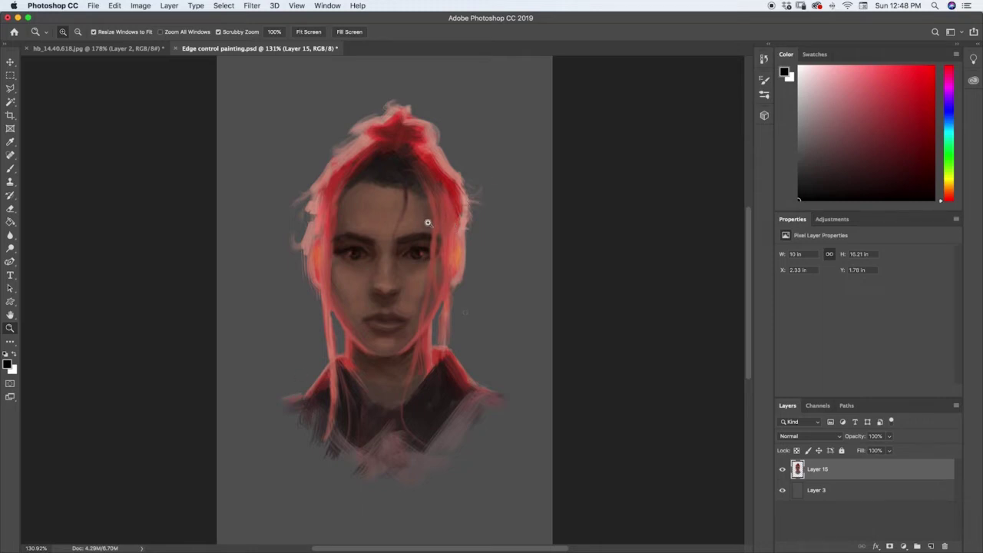
left_click_drag(431, 222, 439, 235)
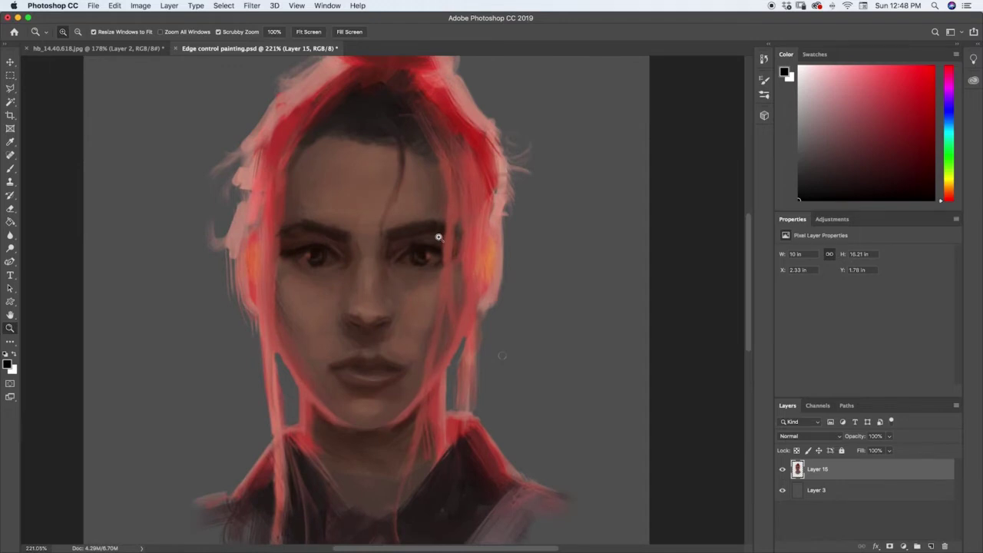
Sample a dark brown above the viewer's left eye and start refining its upper lid with a 1 px brush.
key("i")
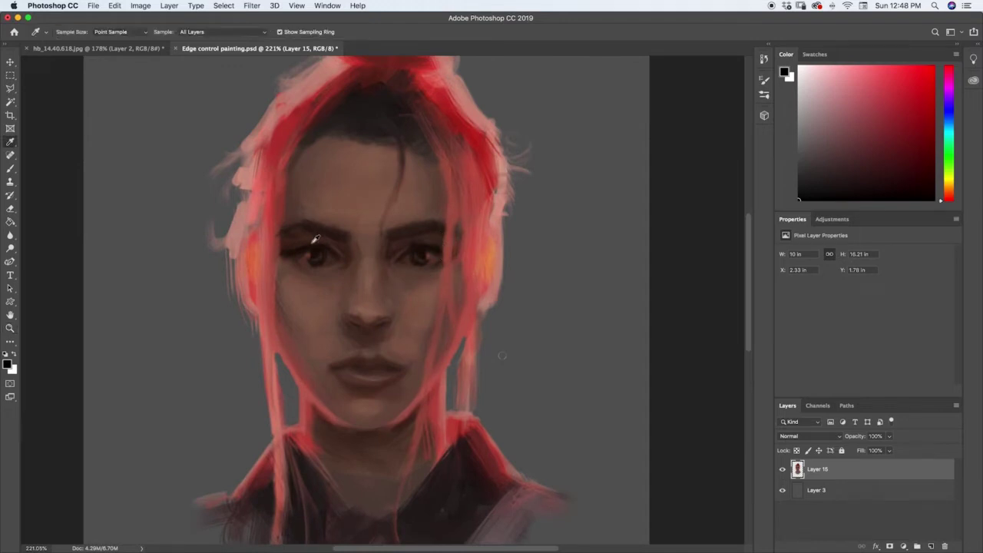
left_click_drag(313, 238, 312, 243)
key("z")
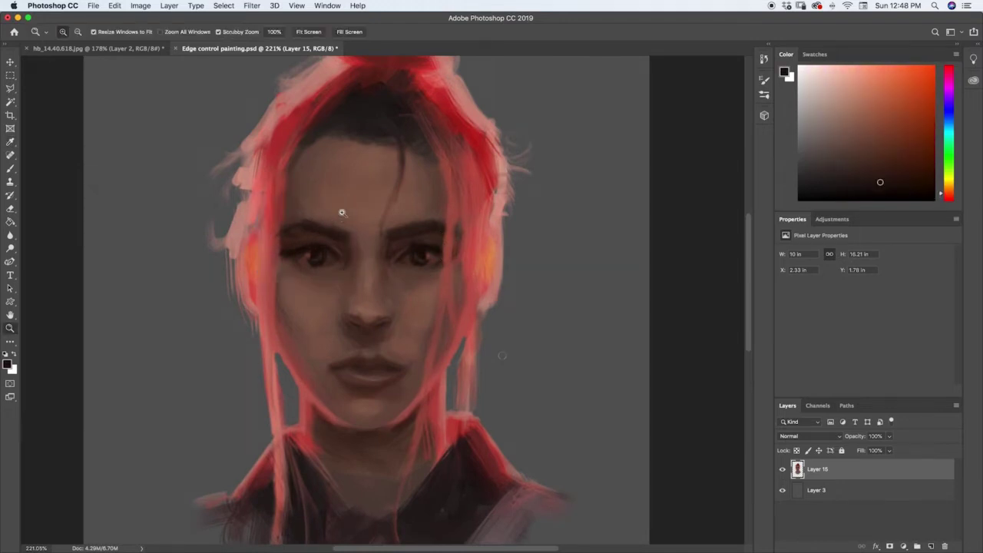
key("b")
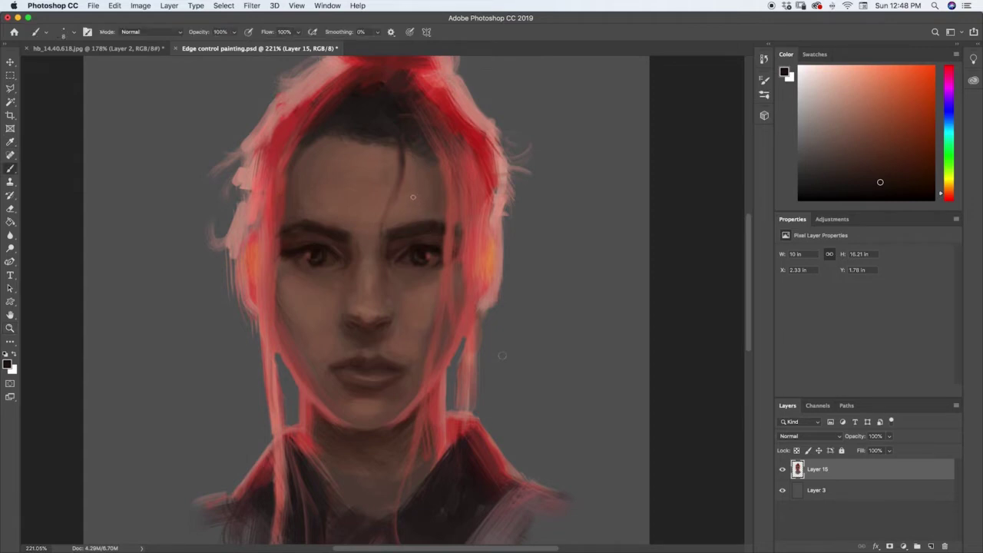
key("z")
left_click_drag(384, 230, 456, 189)
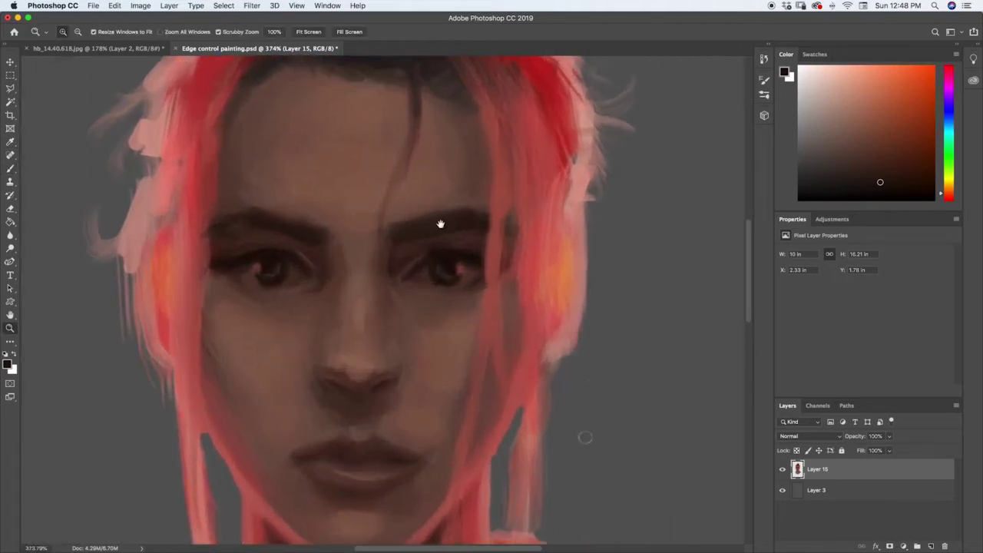
left_click_drag(440, 224, 476, 263)
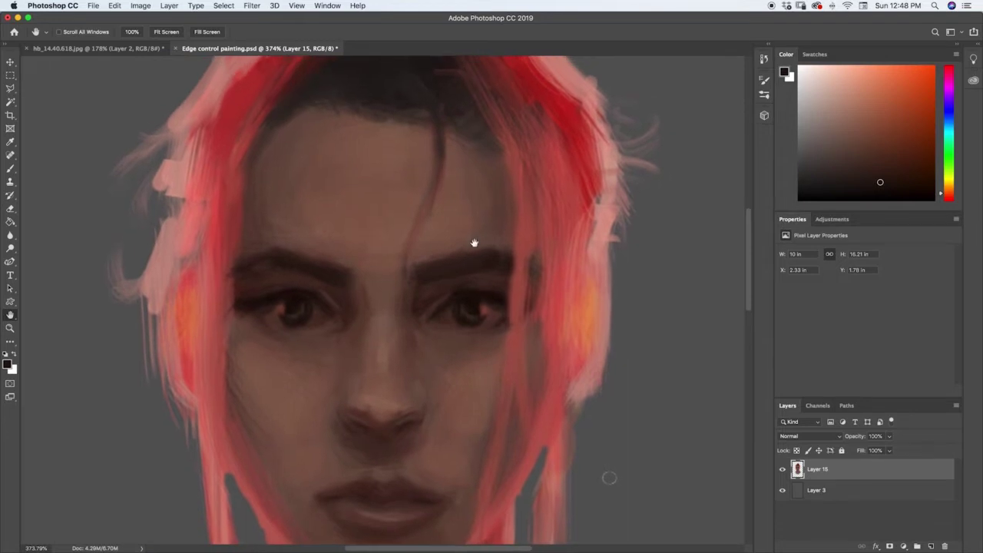
key("b")
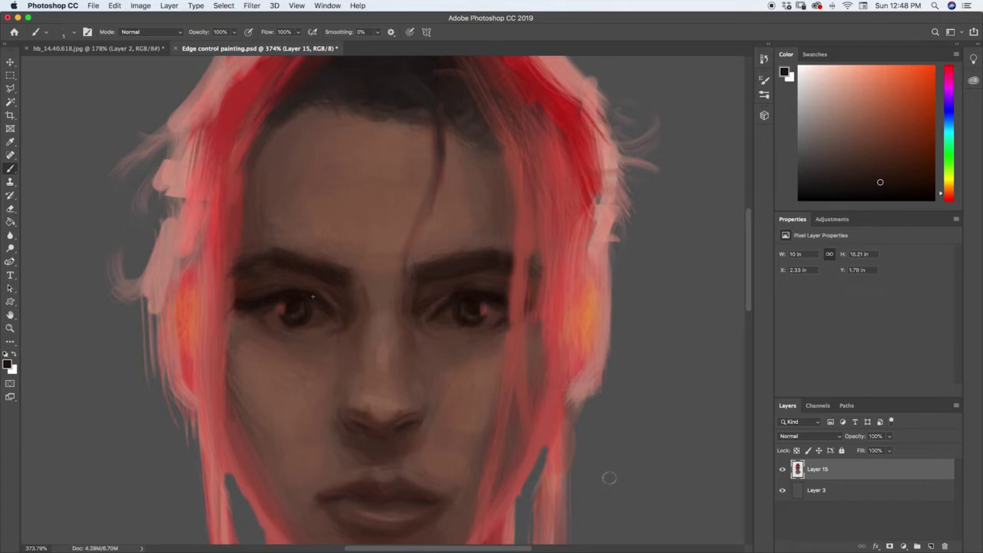
Sample the dark lash line and the inner-corner crease of the viewer's left eye and brush those tones into the lid.
key("i")
left_click_drag(307, 290, 298, 292)
key("b")
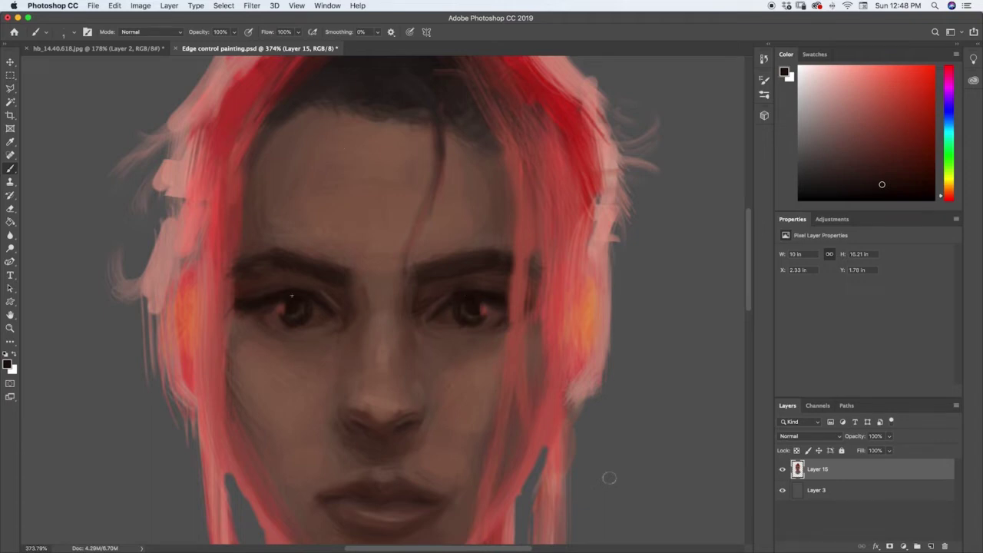
key("i")
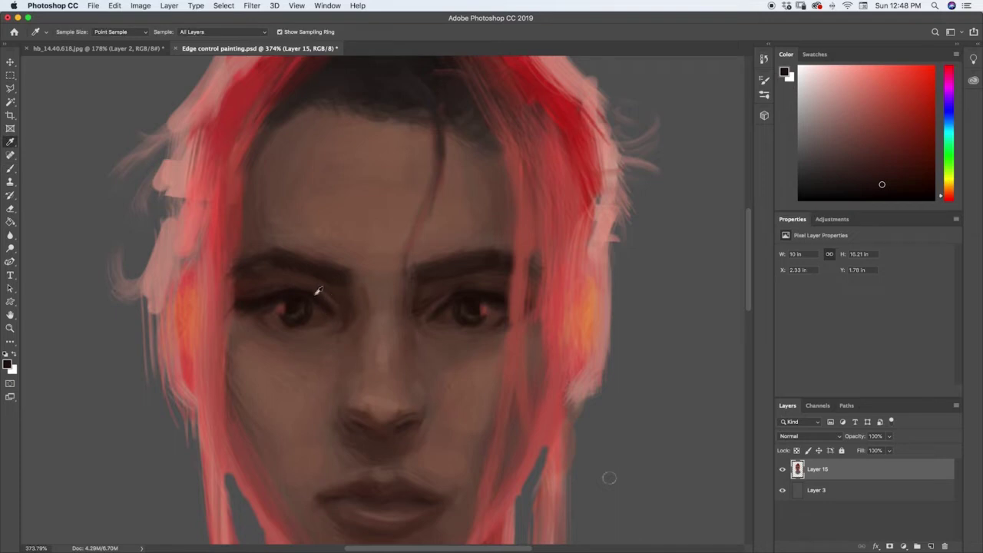
left_click_drag(335, 295, 330, 298)
key("b")
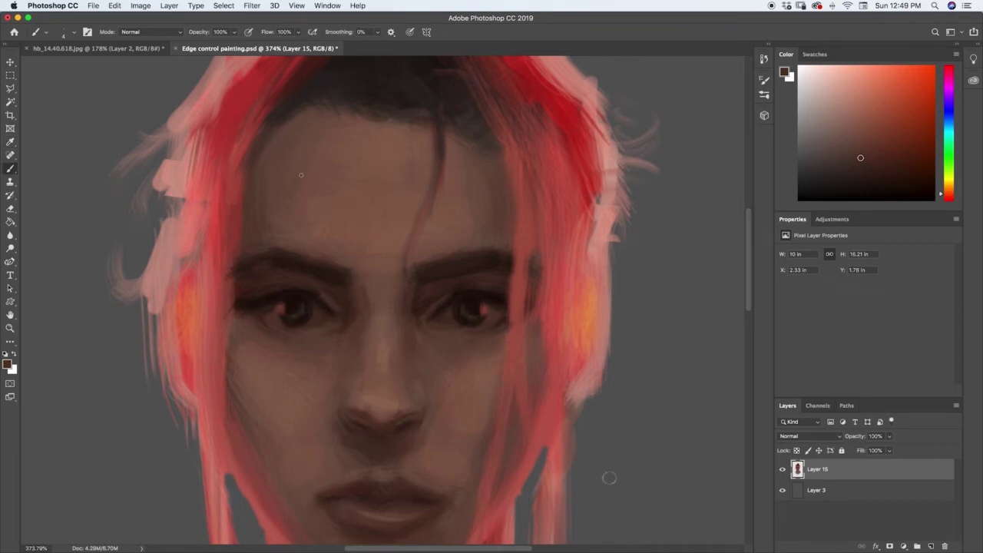
Sample dark browns from the middle and outer upper lid of the viewer's left eye and soften the lid's edge.
key("i")
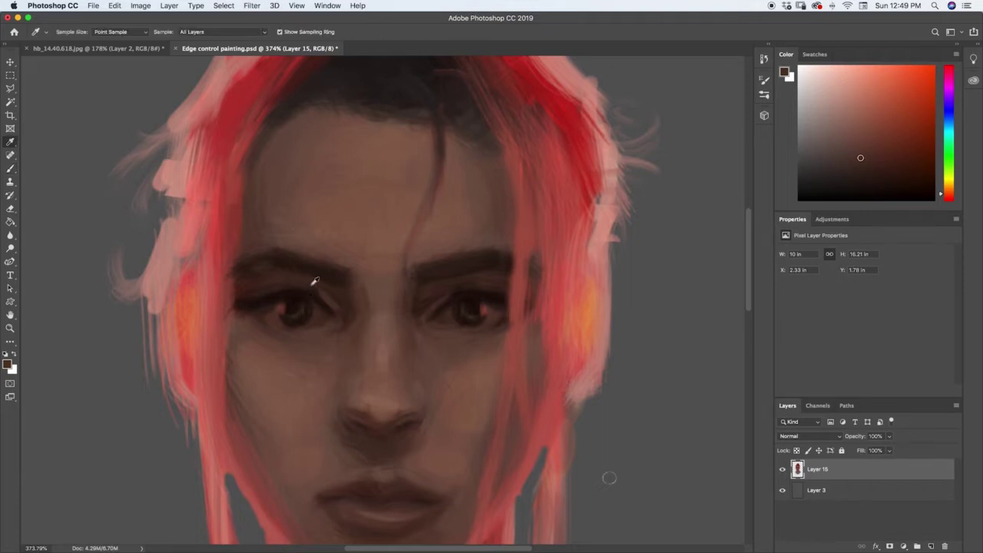
left_click_drag(313, 282, 311, 288)
key("b")
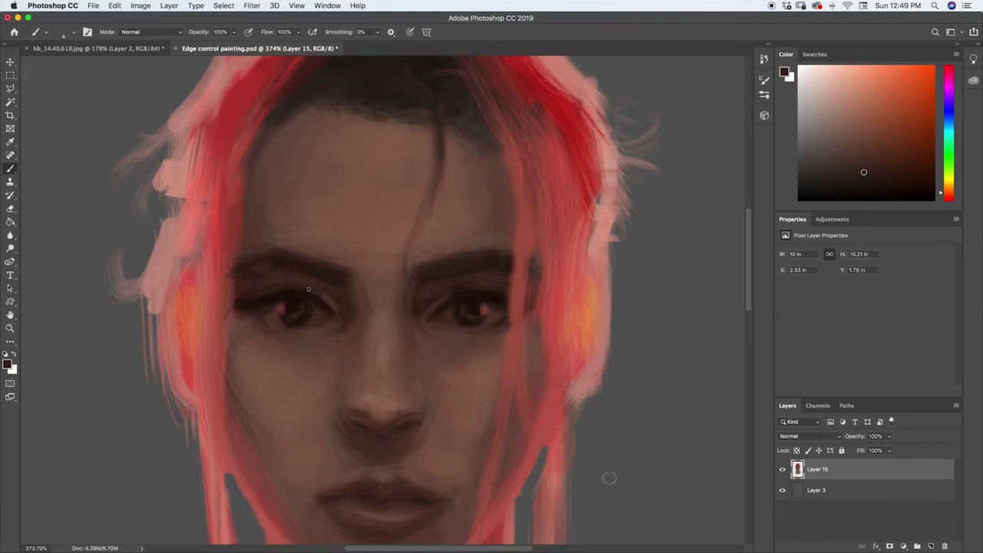
key("i")
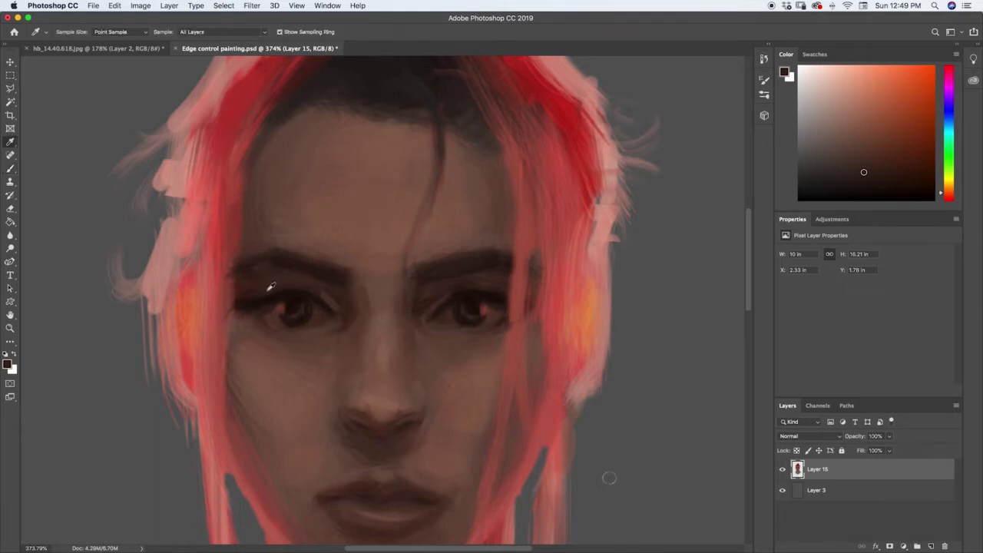
left_click(270, 287)
key("b")
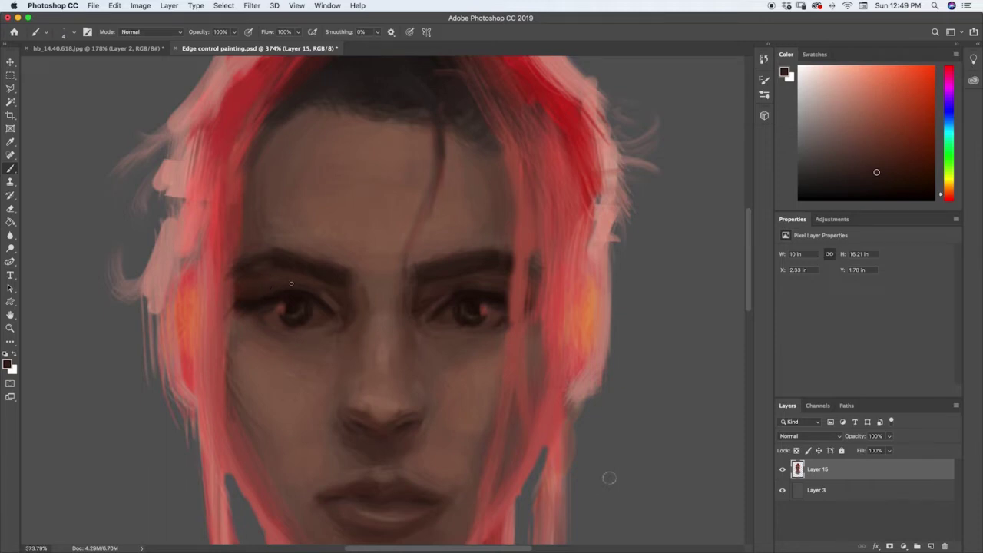
Sample tones beside the iris and from the outer eye white, and blend both corners of the viewer's left eye.
key("i")
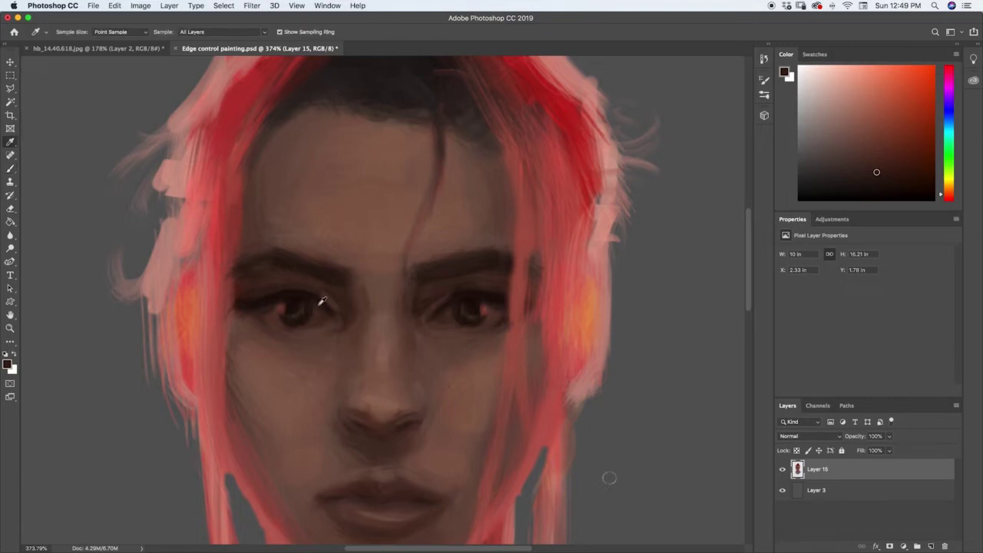
left_click(321, 306)
key("b")
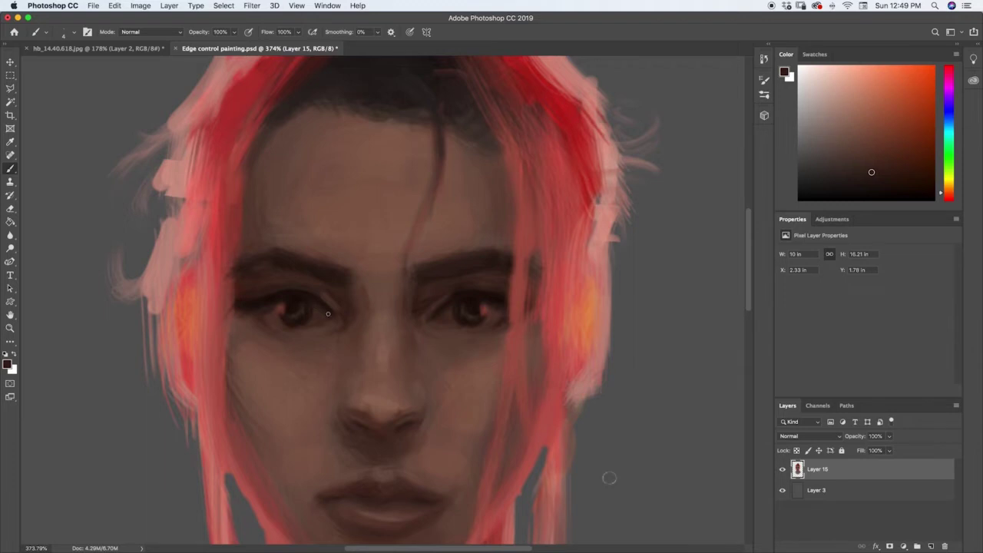
left_click(275, 313, "alt")
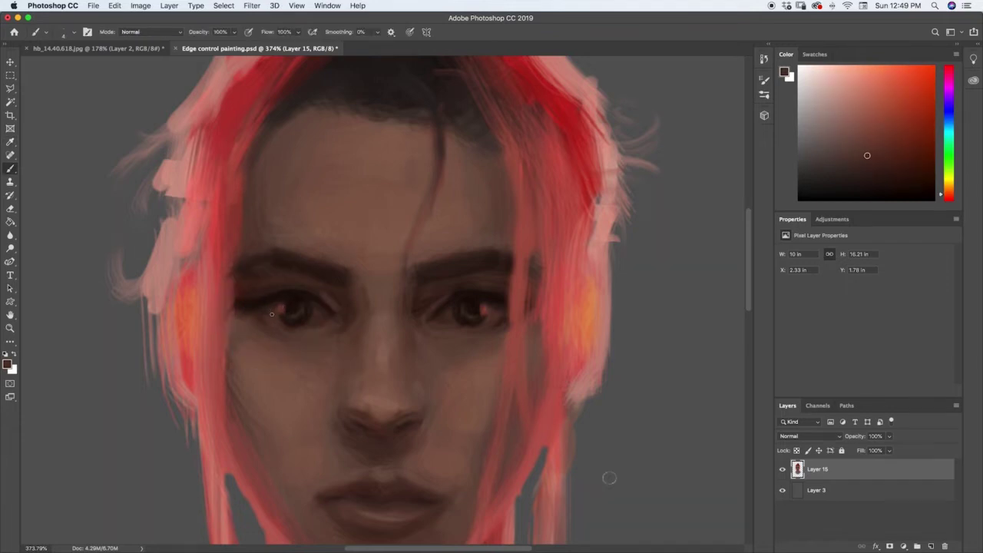
Sample dark browns beside the iris and from the upper lid of the viewer's right eye and refine its shading.
left_click(452, 305, "alt")
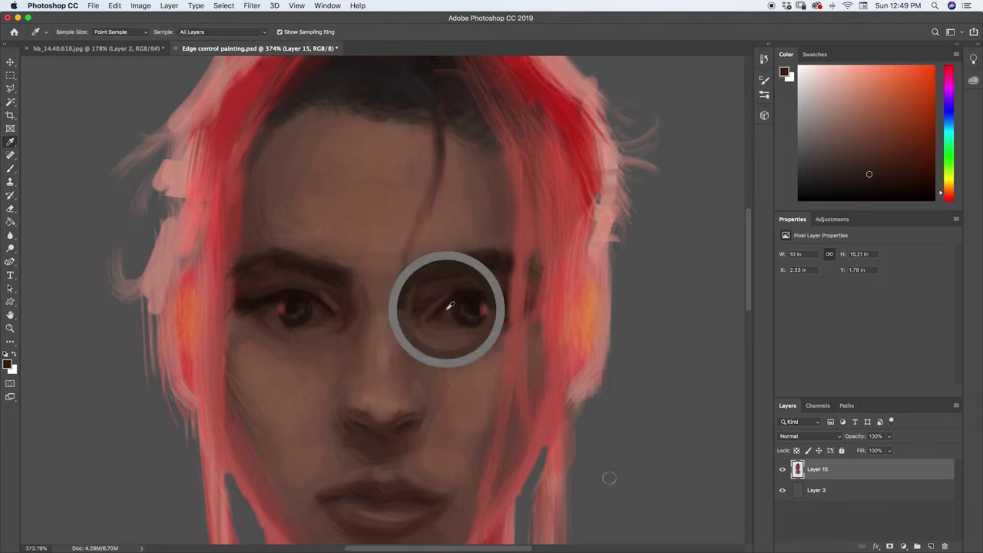
left_click(491, 306, "alt")
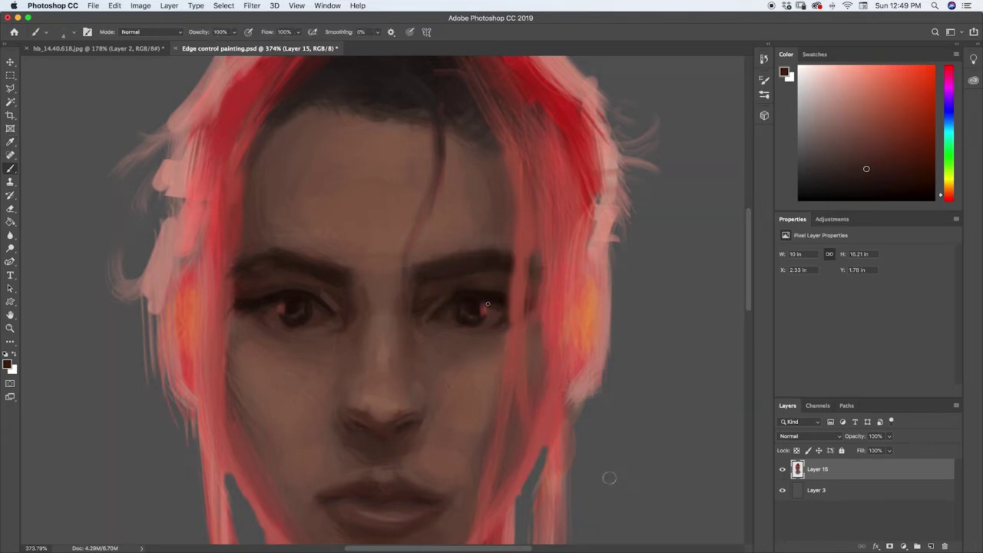
left_click(491, 289, "alt")
Sample dark browns from both upper lids and blend the area between the viewer's right eye and its eyebrow.
left_click(282, 270, "alt")
left_click(334, 292, "alt")
left_click(430, 297, "alt")
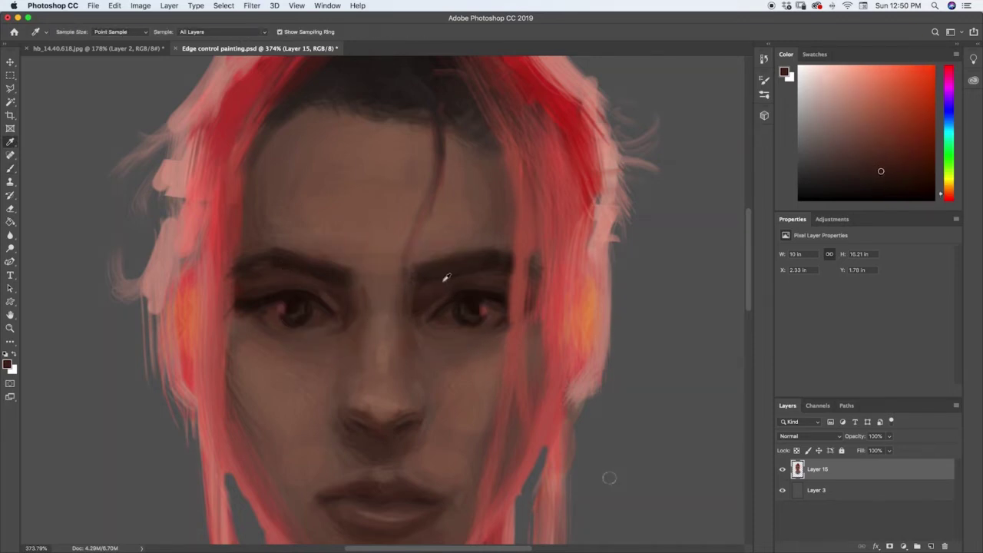
left_click(441, 285, "alt")
left_click(461, 275, "alt")
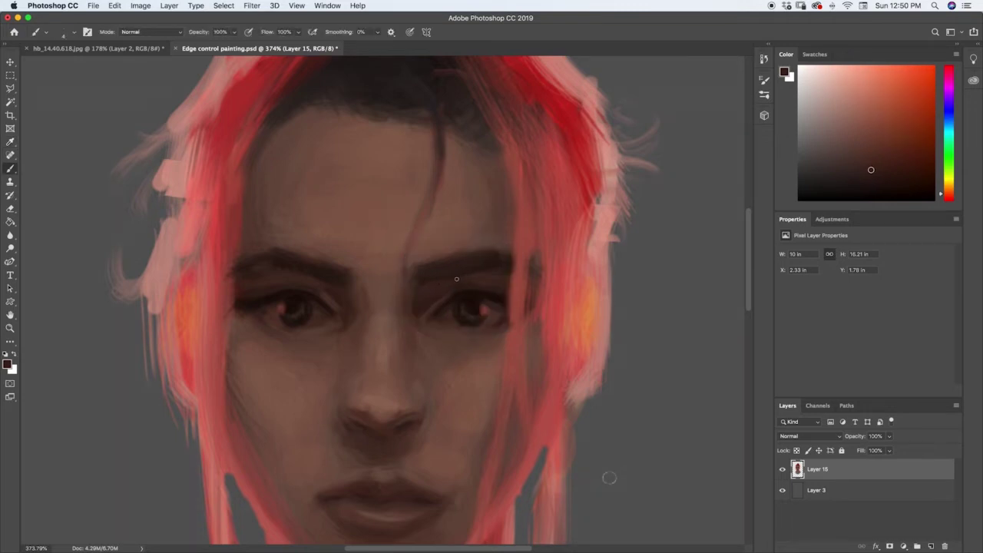
left_click(485, 280, "alt")
left_click(497, 279, "alt")
left_click(504, 279, "alt")
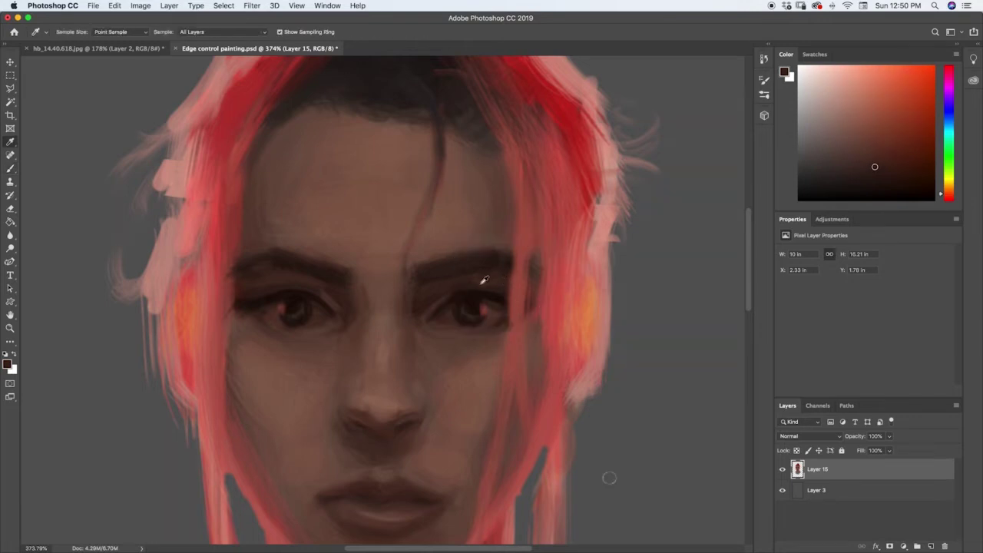
Sample forehead and brow tones to refine the eyebrows, and brush a dark stroke into the hair beside the viewer's right eye.
left_click(494, 240, "alt")
left_click(325, 269, "alt")
left_click(322, 272, "alt")
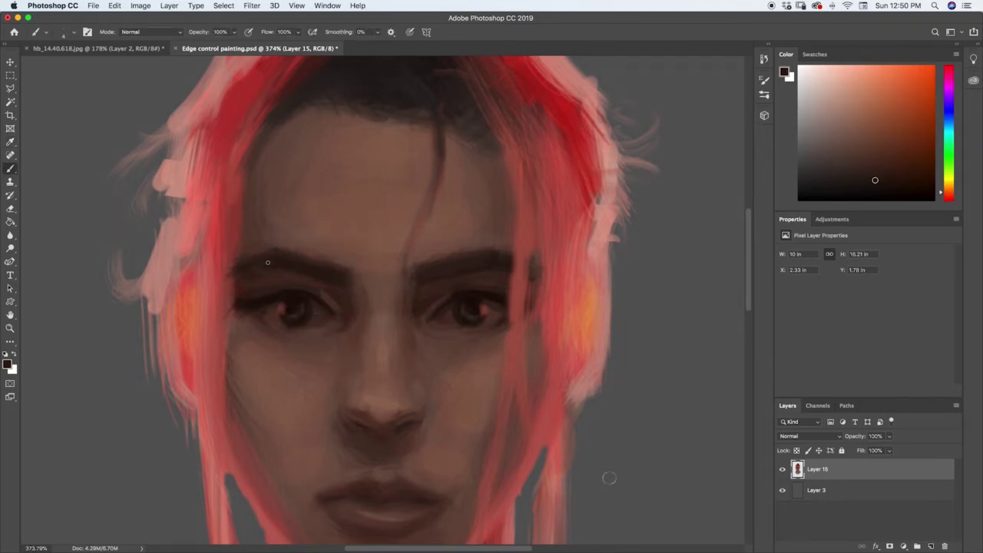
left_click(254, 282, "alt")
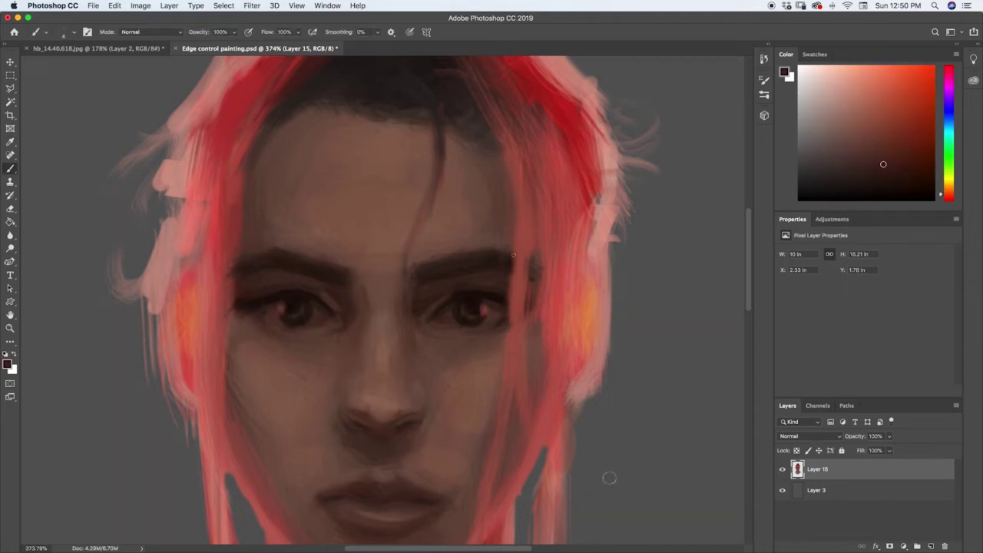
left_click_drag(536, 301, 537, 255)
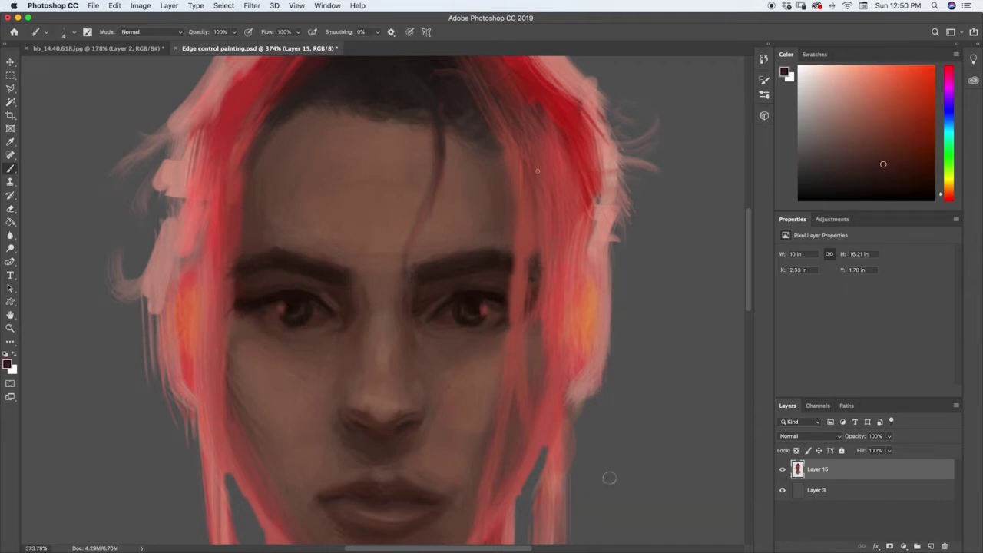
Sample tones from the eyes and nose, and paint the white of the viewer's right eye a muted olive-brown.
left_click(313, 318, "alt")
left_click(451, 310, "alt")
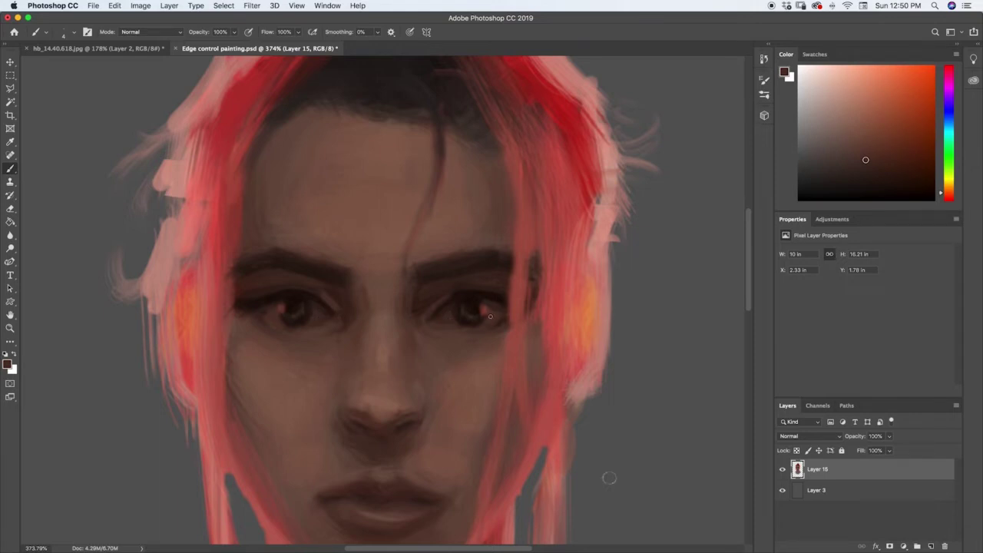
left_click(372, 382, "alt")
left_click(446, 314, "alt")
left_click(459, 306, "alt")
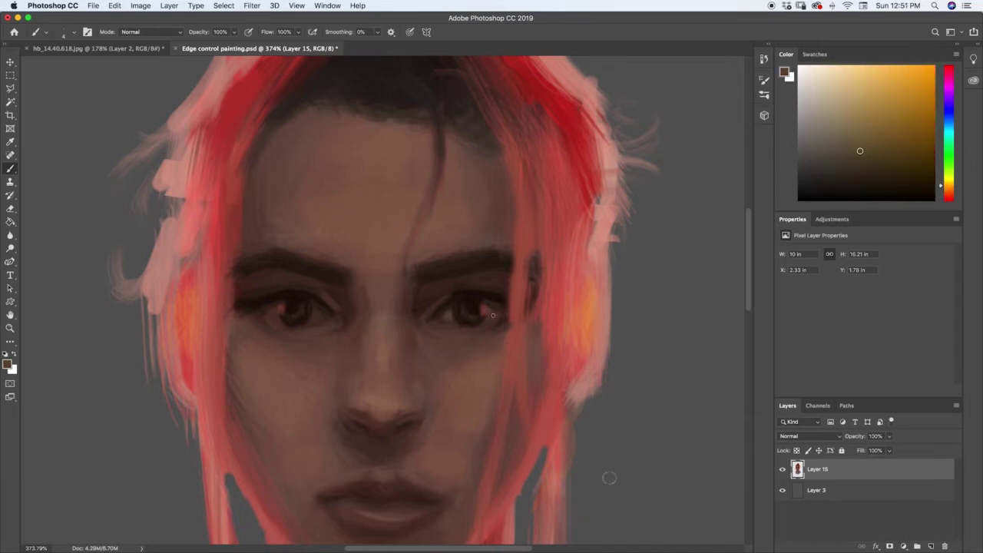
Sample tones under both irises and carry the muted olive-brown into the inner white of the viewer's left eye.
key("i")
left_click(306, 318)
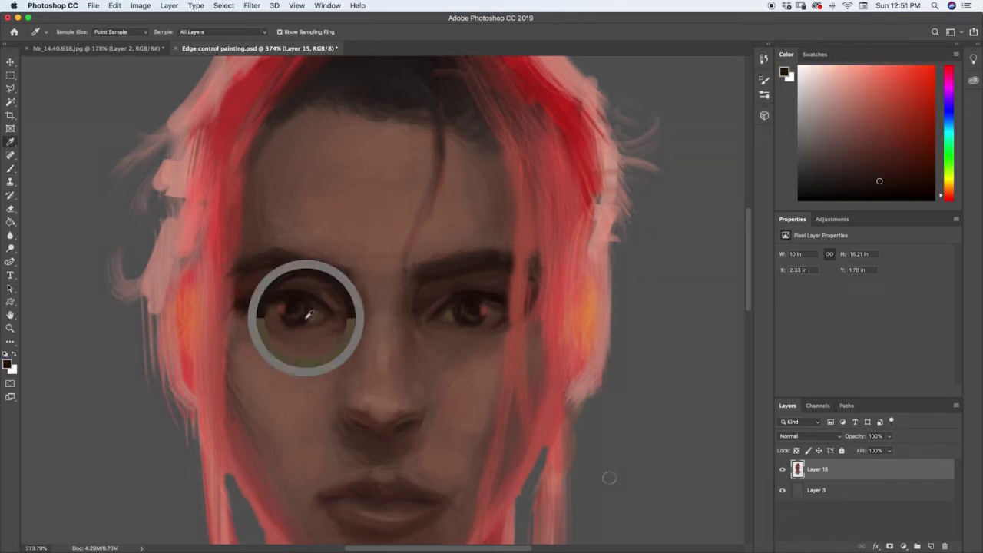
left_click(305, 322)
key("b")
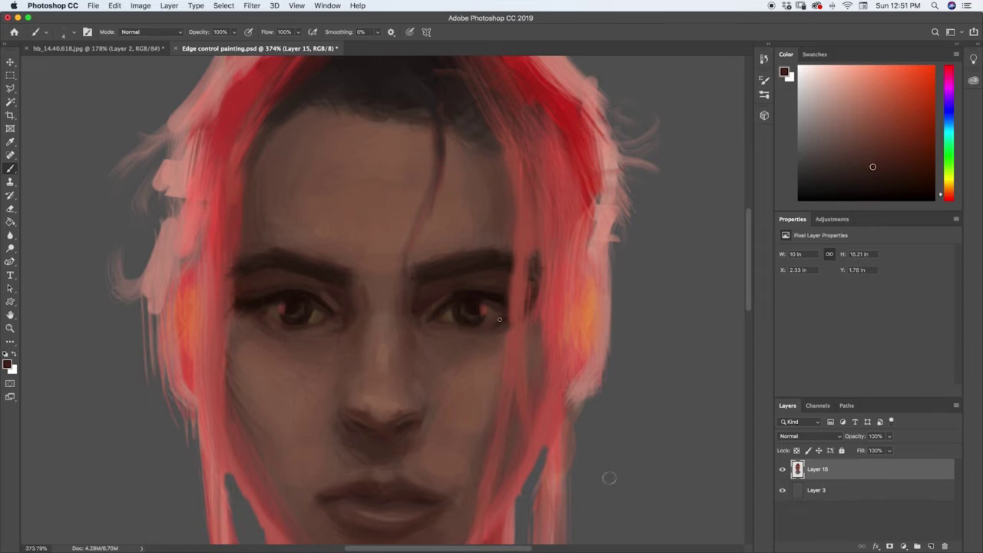
left_click(452, 325, "alt")
Sample dark browns at the outer corner of the viewer's left eye and refine its lash line.
key("z")
mouse_move(463, 353)
left_mouse_down()
mouse_move(449, 346)
mouse_move(469, 332)
mouse_move(459, 337)
mouse_move(484, 290)
left_mouse_up()
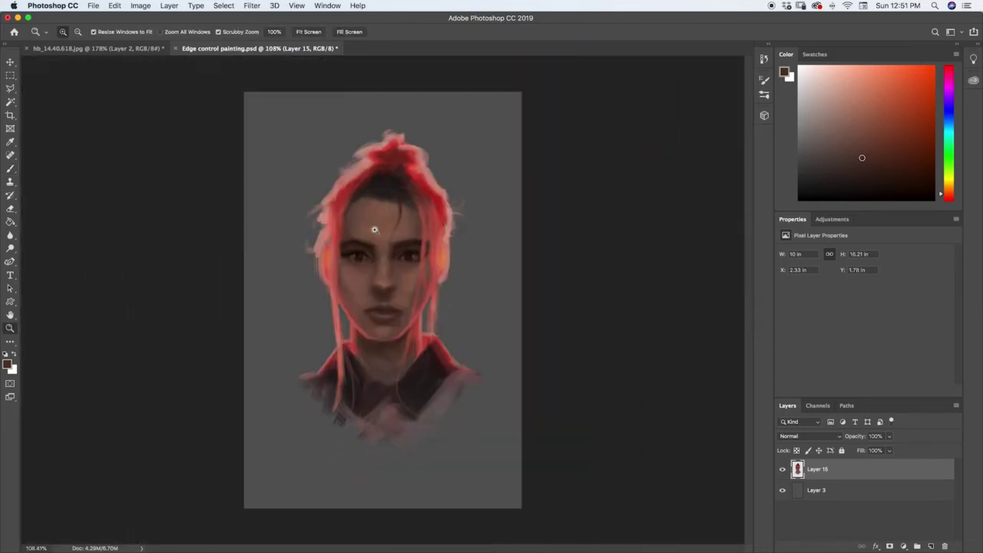
mouse_move(354, 238)
left_mouse_down()
mouse_move(410, 176)
mouse_move(389, 249)
mouse_move(380, 225)
mouse_move(358, 246)
left_mouse_up()
key("i")
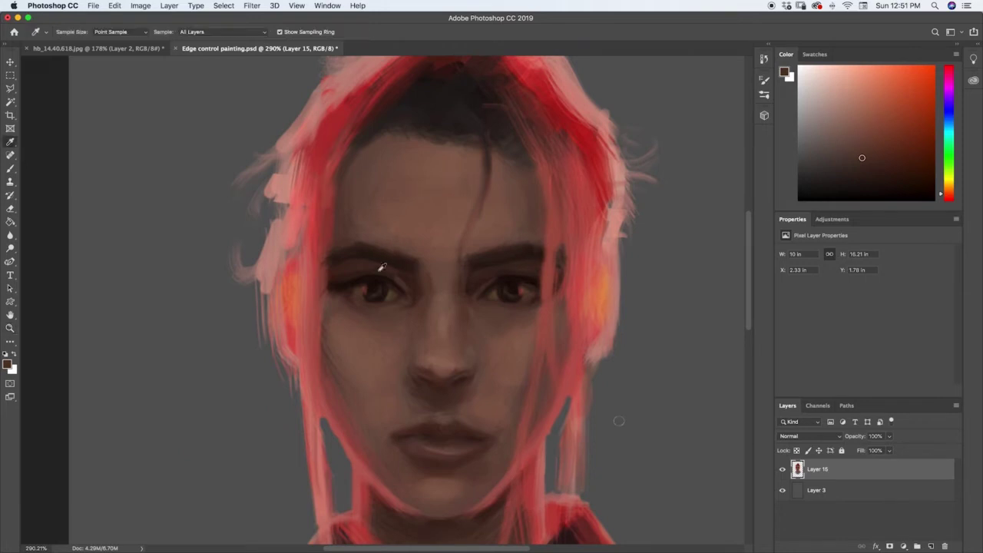
left_click(341, 287)
key("z")
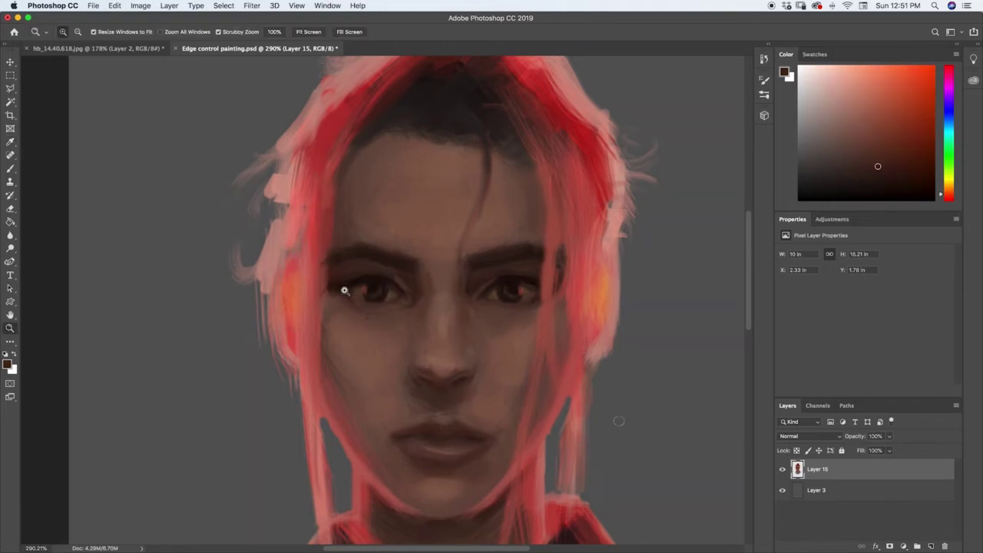
key("i")
left_click(344, 290)
key("z")
left_click_drag(344, 291, 334, 285)
key("b")
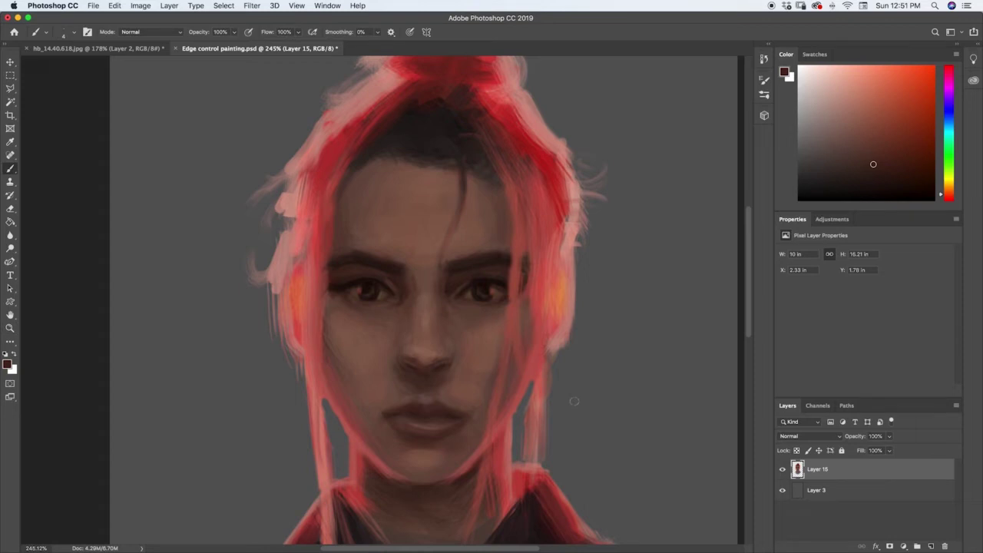
Sample the outer corner and outer white of the viewer's left eye and repaint that white with a 1 px brush.
key("i")
left_click(342, 289)
key("b")
key("i")
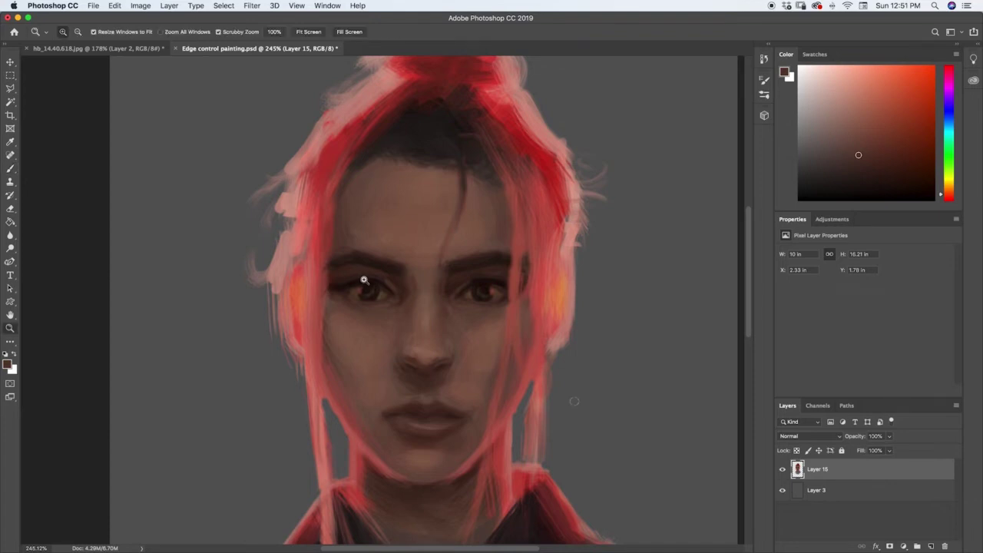
left_click_drag(390, 241, 387, 241)
left_click(352, 300)
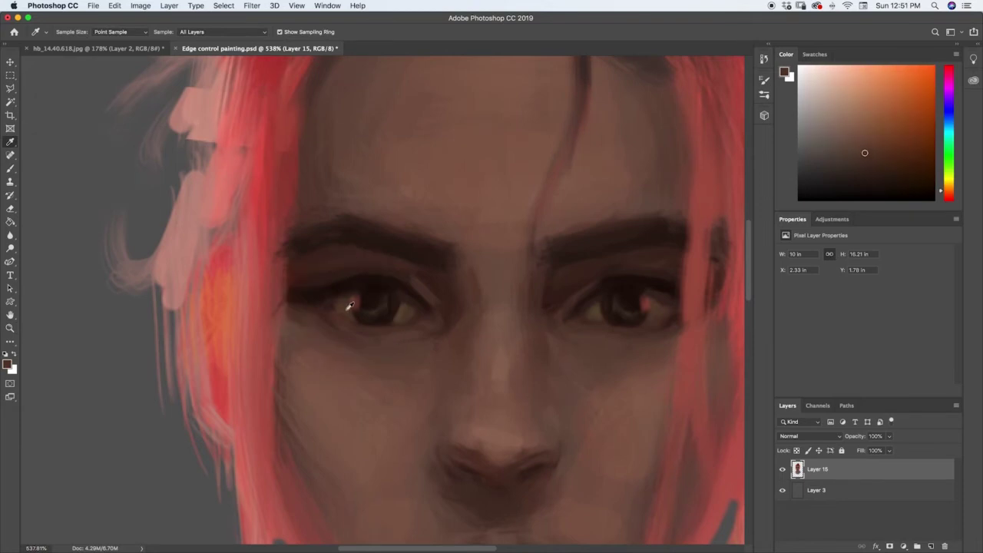
key("b")
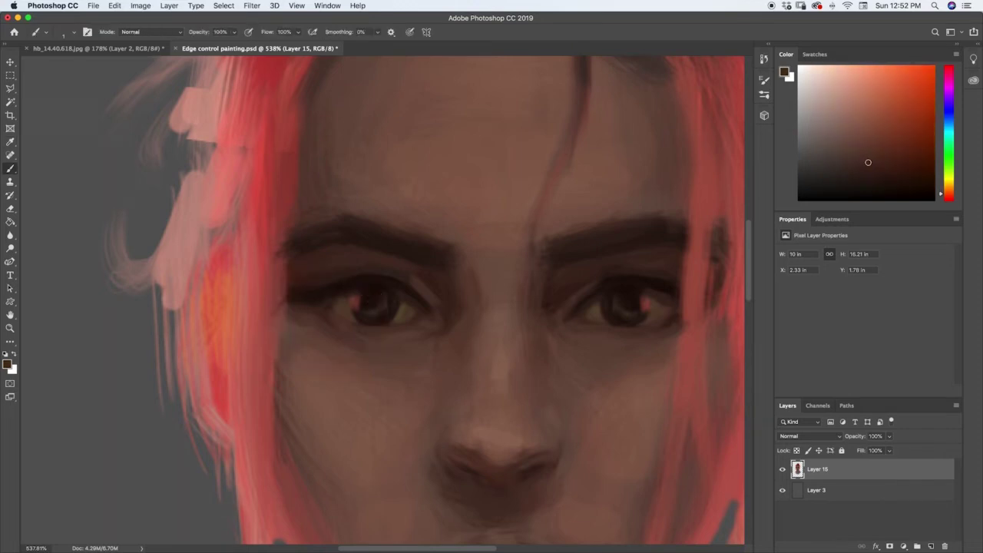
Sample the shadows under the eyes and the dark lash line, and deepen the lids with a slightly darker near-black.
left_click(638, 335, "alt")
left_click(654, 335, "alt")
left_click(332, 300, "alt")
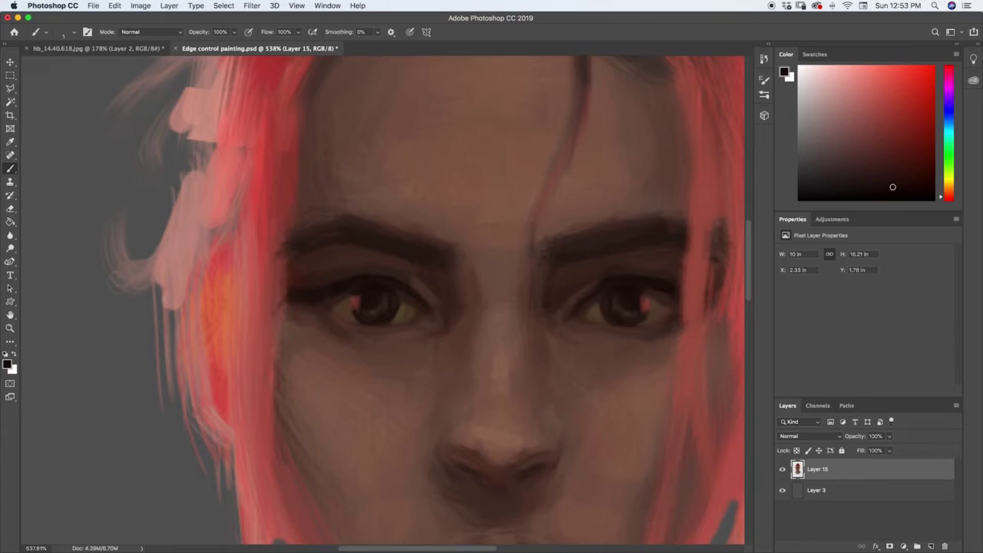
left_click(431, 353, "alt")
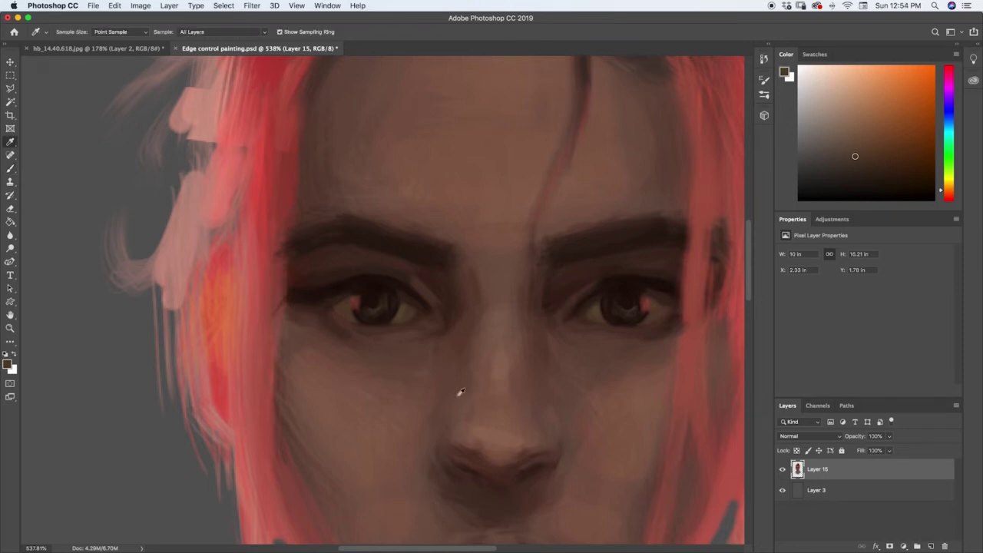
left_click(332, 290, "alt")
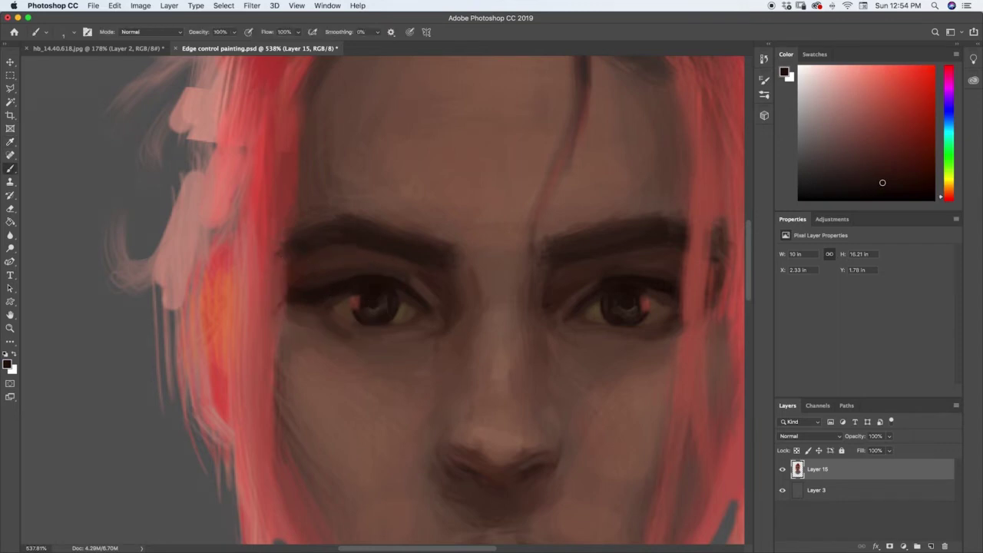
left_click_drag(883, 182, 882, 187)
Sample the lower lid of the viewer's left eye, lighten the tone, and paint light lower rims on both eyes.
left_click(343, 320, "alt")
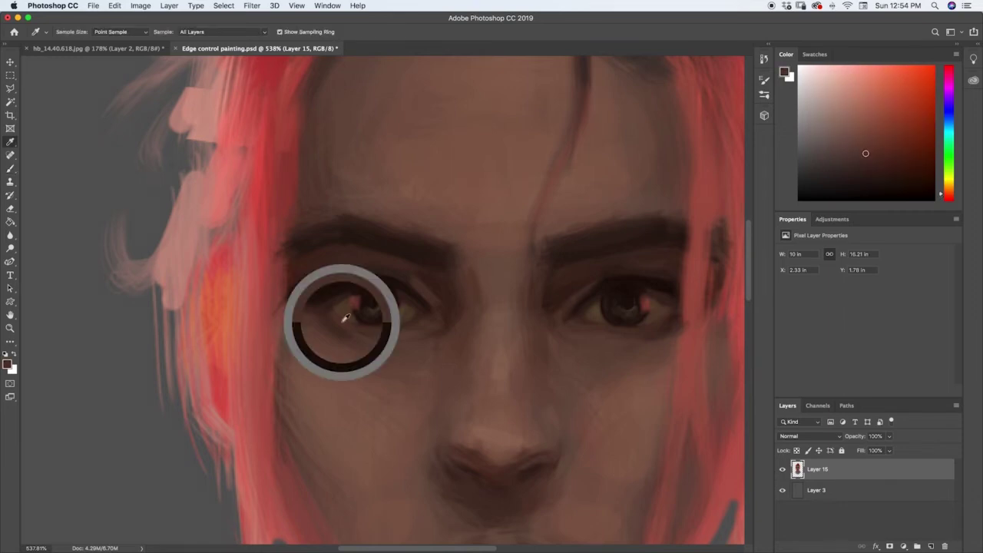
left_click_drag(863, 129, 861, 143)
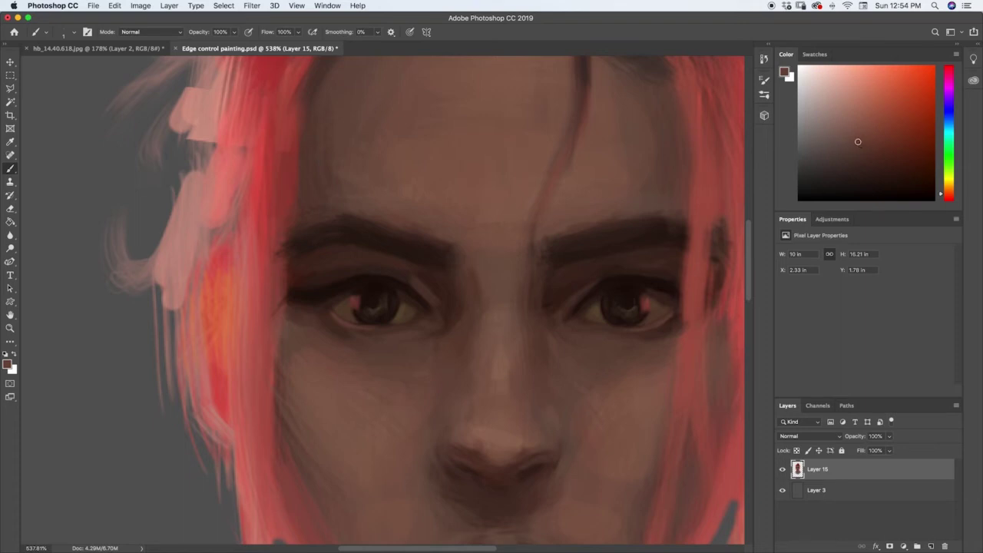
left_click(852, 124)
Paint a thin lighter brown line along the upper lid of the viewer's left eye and blend it toward the inner corner.
left_click(388, 269, "alt")
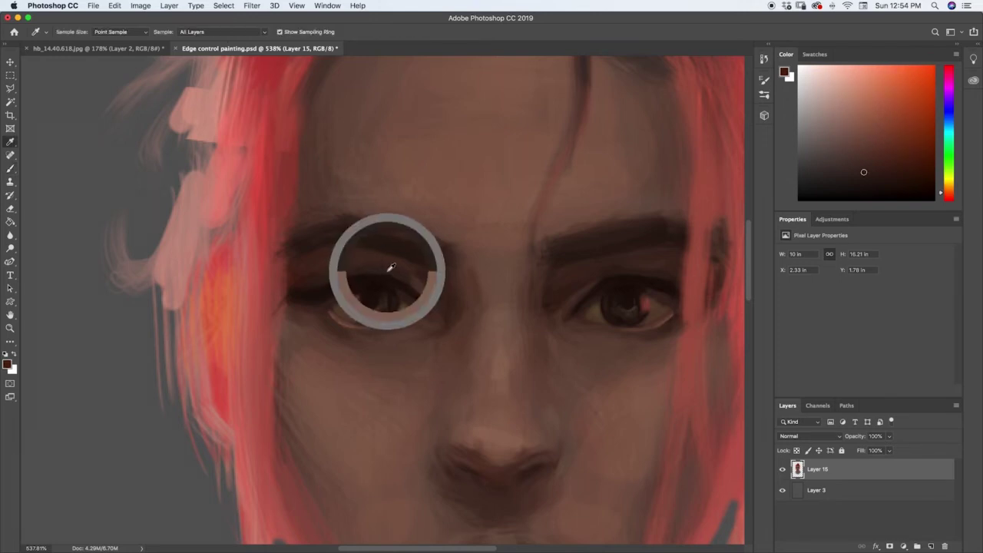
left_click(414, 282, "alt")
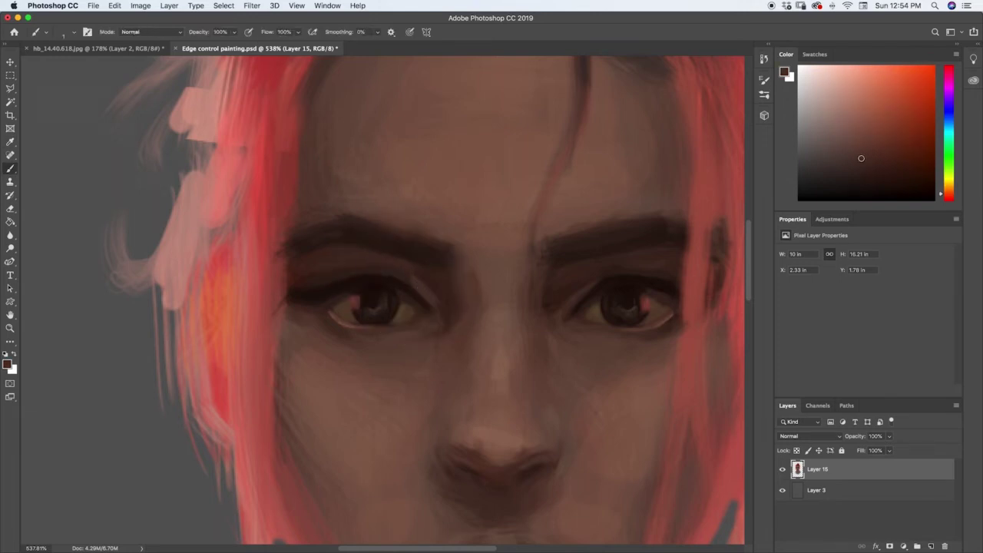
left_click_drag(857, 147, 857, 135)
left_click_drag(376, 270, 410, 280)
left_click_drag(358, 271, 370, 271)
left_click(407, 276, "alt")
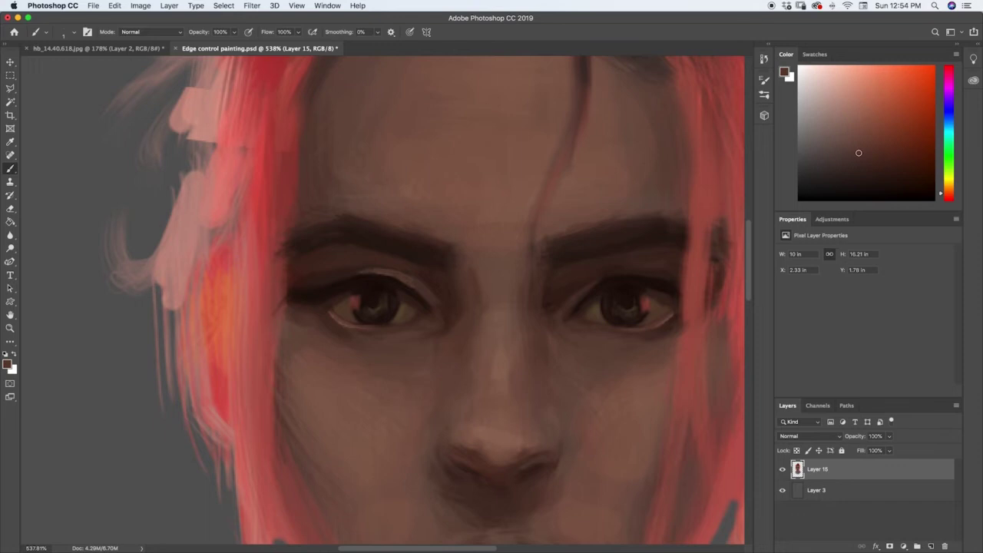
left_click(427, 286, "alt")
Sample the dark brown at the nostril on the viewer's left and start refining the nose with the brush.
key("z")
left_click_drag(584, 358, 626, 362)
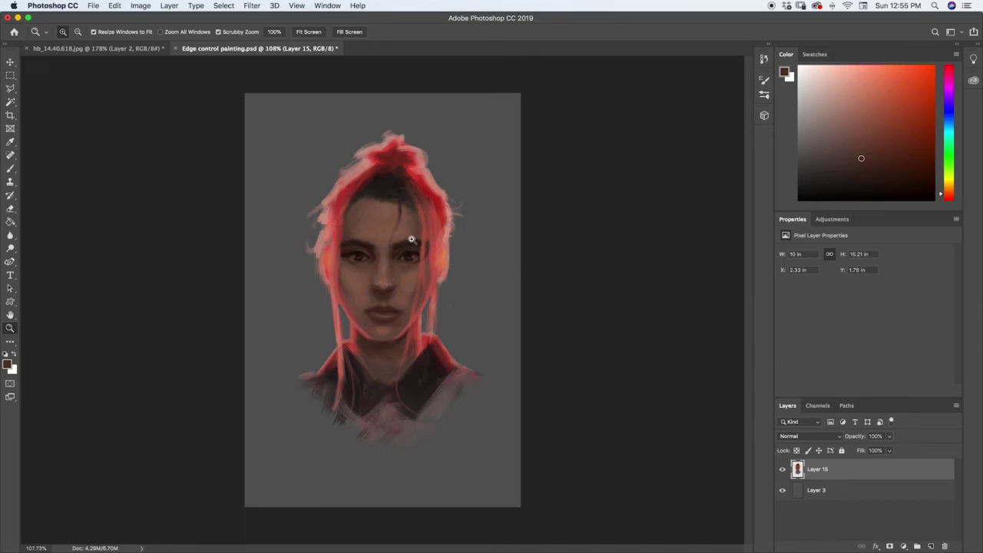
left_click_drag(412, 239, 468, 182)
mouse_move(474, 238)
left_mouse_down()
mouse_move(461, 241)
mouse_move(451, 228)
mouse_move(448, 242)
mouse_move(469, 226)
left_mouse_up()
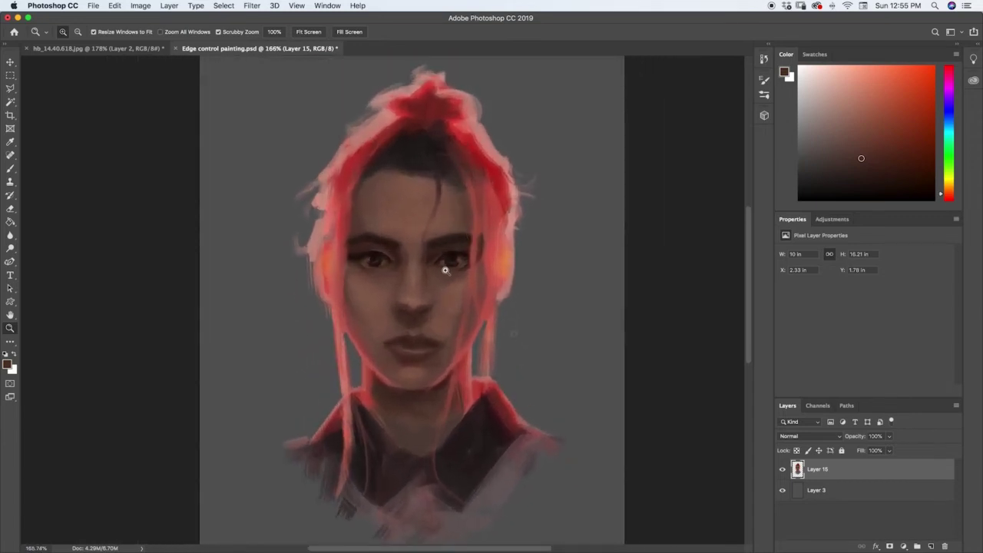
left_click_drag(445, 269, 465, 256)
left_click_drag(408, 353, 426, 345)
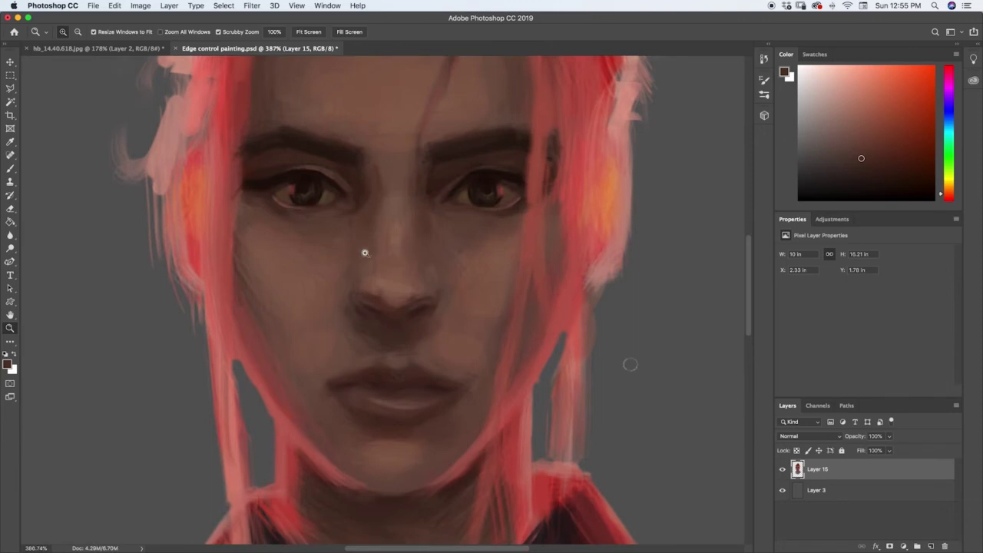
key("i")
left_click(376, 300)
key("b")
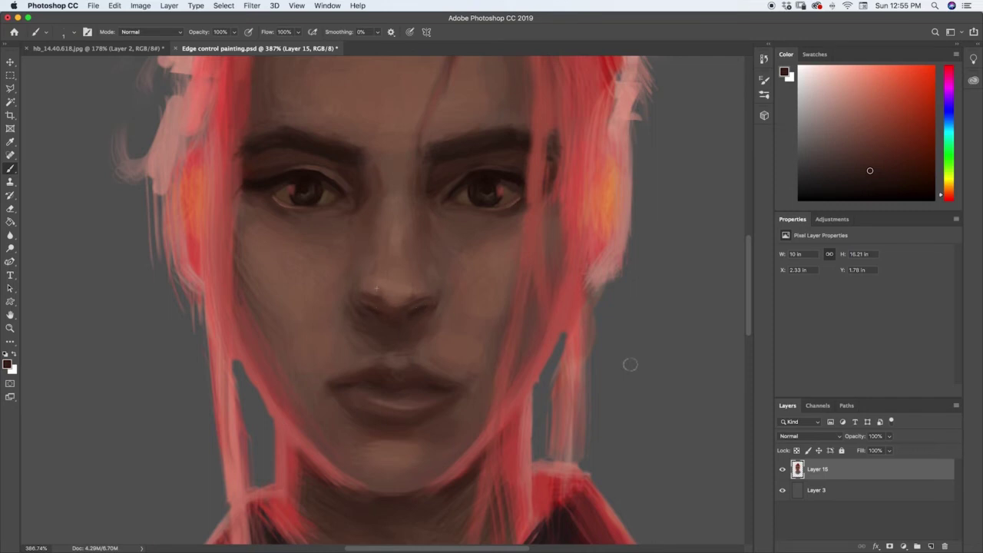
Sample tones from both nostrils and the underside of the nose, and refine the edges of the nose wings.
left_click(431, 302, "alt")
left_click(388, 321, "alt")
left_click(429, 306, "alt")
left_click(362, 310, "alt")
left_click(356, 297, "alt")
Sample tones from the lips and the viewer's left eyebrow, and refine the mouth line and brow edges.
scroll(427, 263, "left", 2)
key("z")
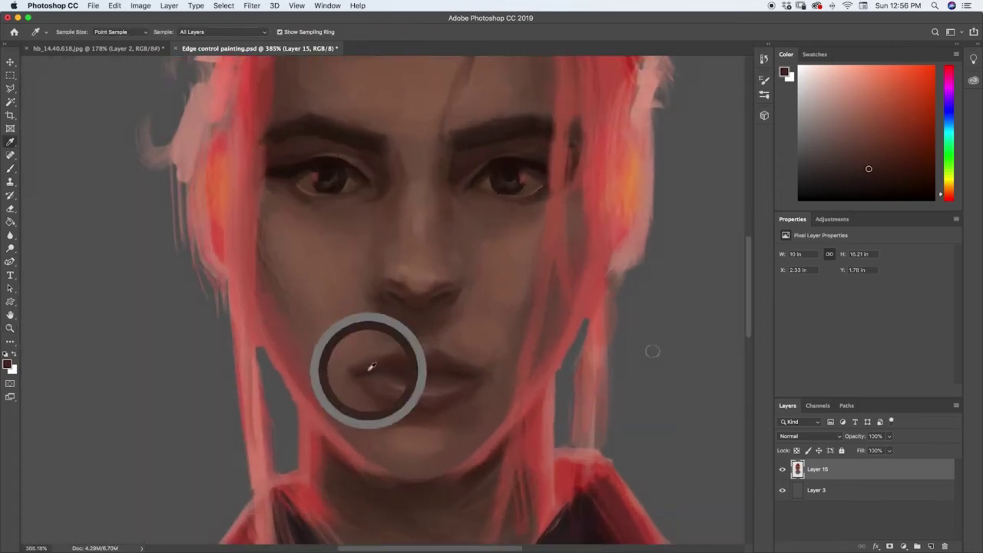
key("b")
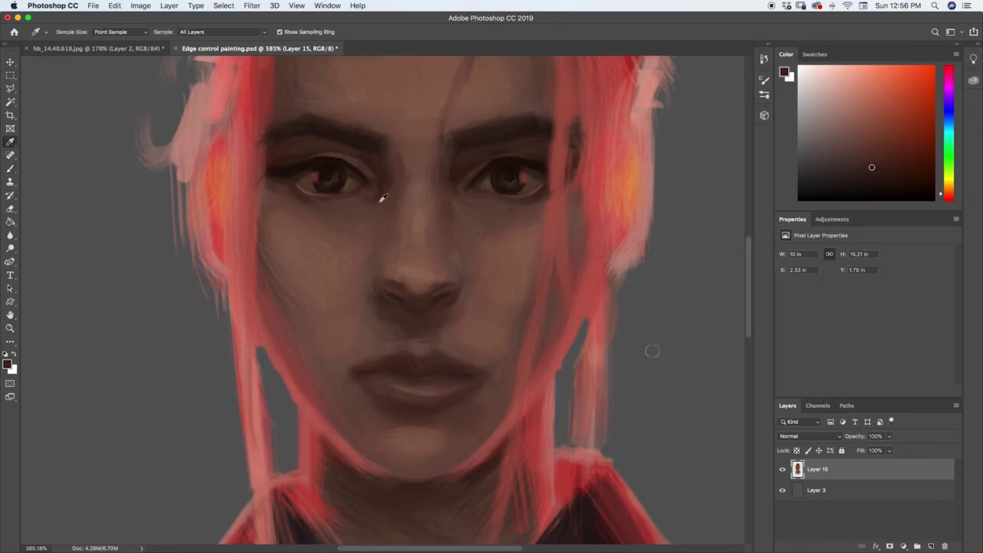
left_click(354, 139, "alt")
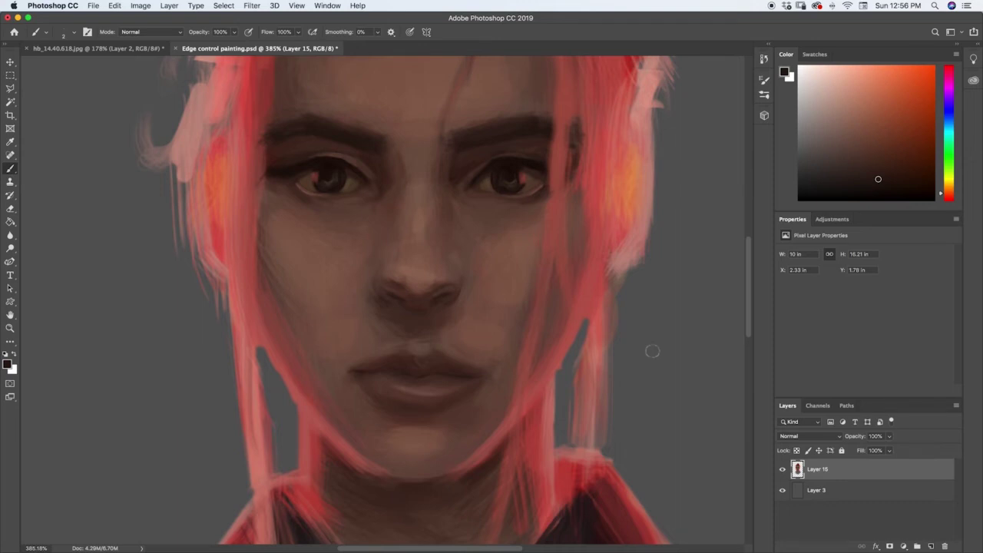
key("z")
mouse_move(653, 351)
left_mouse_down()
mouse_move(471, 315)
mouse_move(505, 285)
mouse_move(505, 272)
left_mouse_up()
left_click_drag(460, 211, 432, 239)
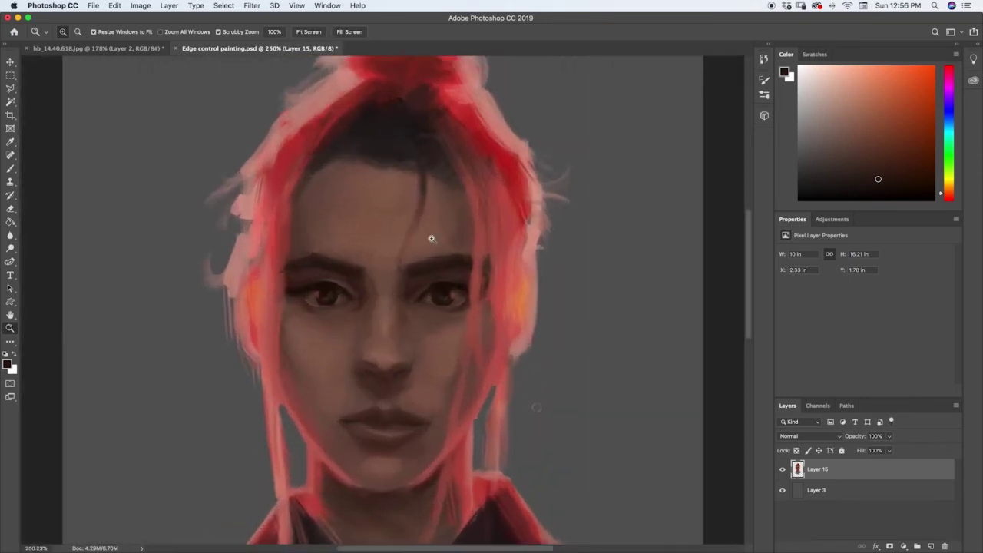
Sample a dark reddish brown from the lower nose and touch up the nose's soft edges with the brush.
key("i")
left_click(371, 361)
key("b")
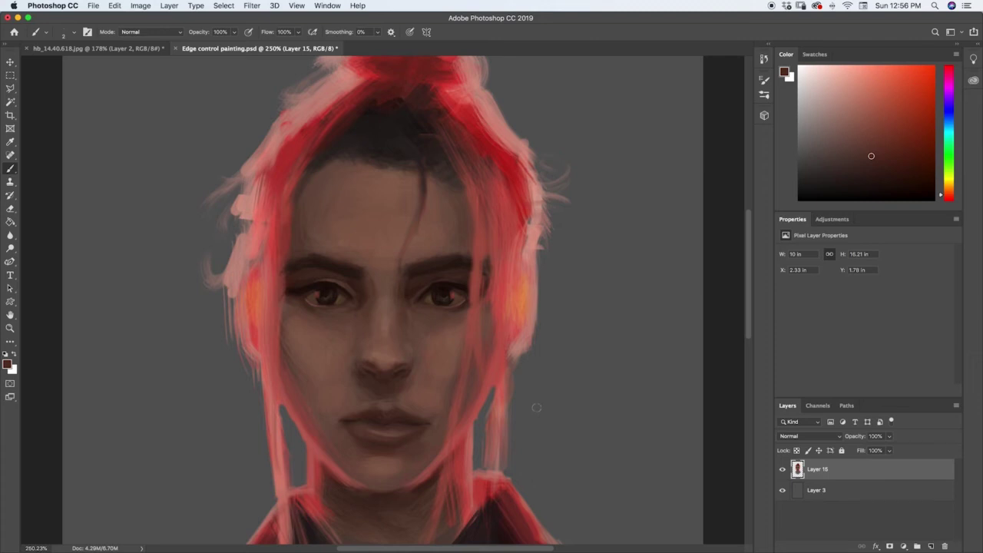
Merge the portrait on Layer 15 with the gray background on Layer 3 into a single layer.
key("z")
left_click_drag(536, 408, 445, 330)
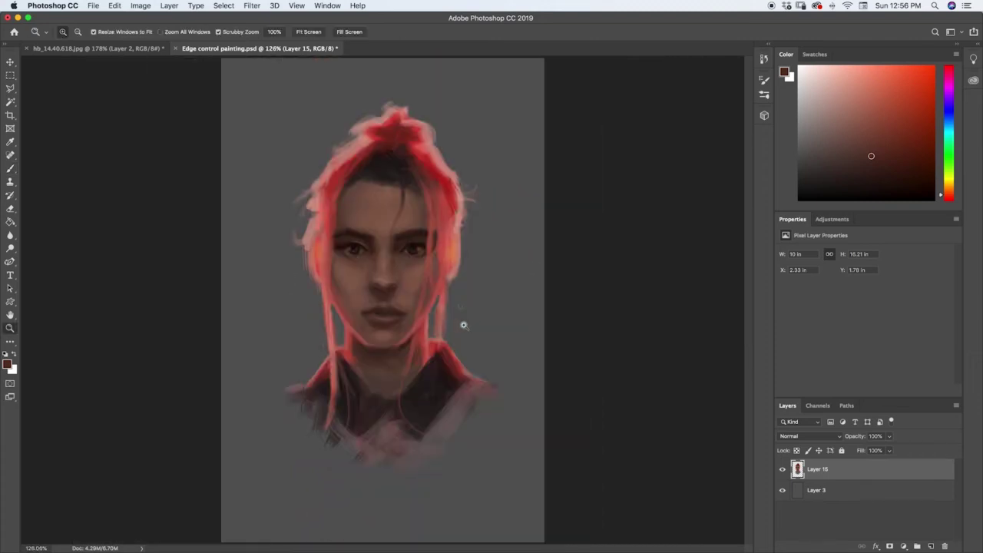
left_click_drag(416, 241, 470, 246)
left_click_drag(446, 288, 435, 307)
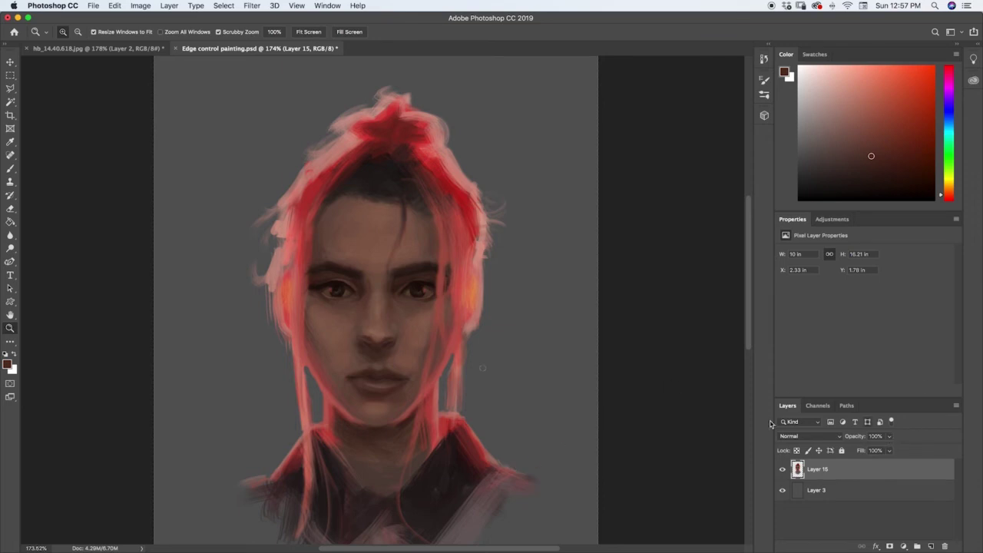
left_click(850, 491, "shift")
right_click(833, 469)
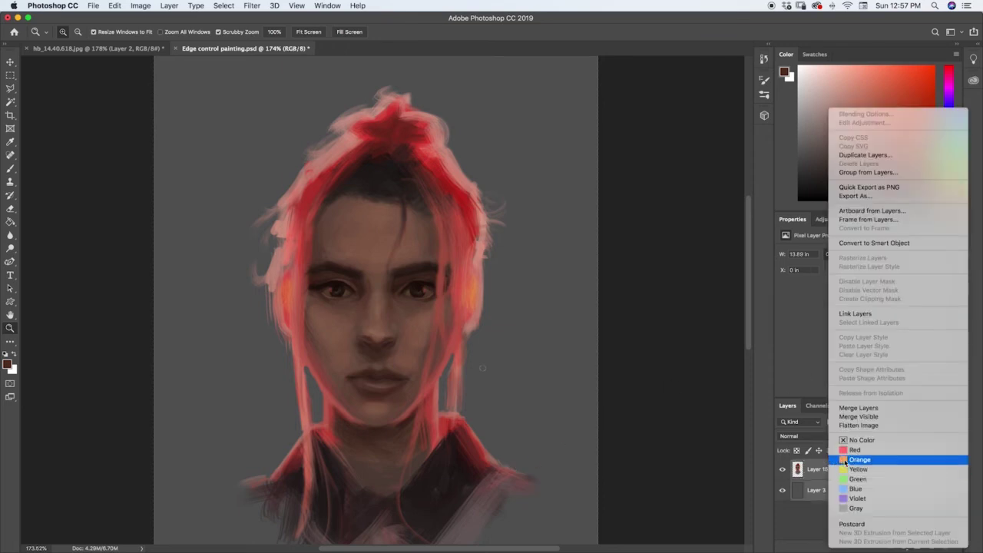
left_click(868, 408)
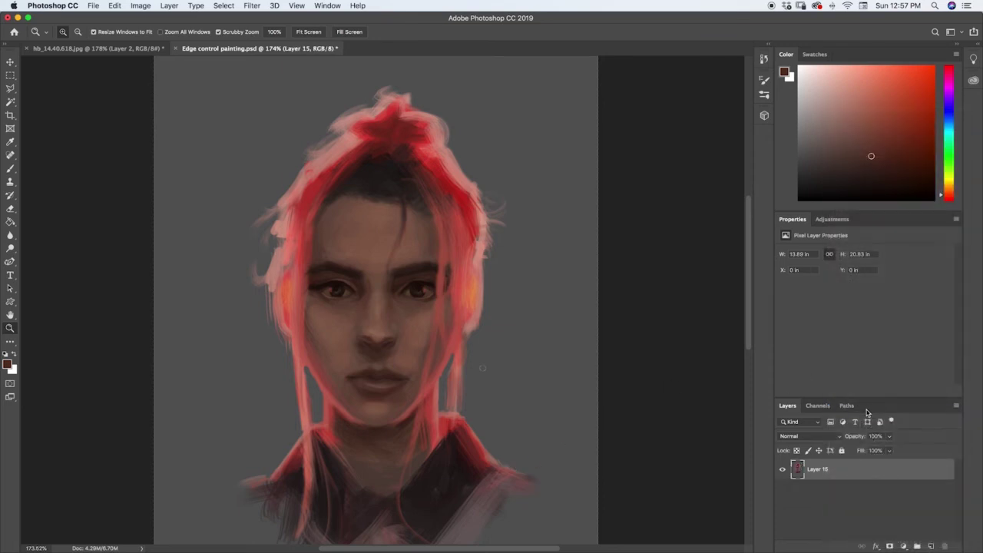
Sample pink and muted transition tones from the outer hair on the viewer's right and soften that edge into the gray background.
left_click_drag(489, 225, 505, 215)
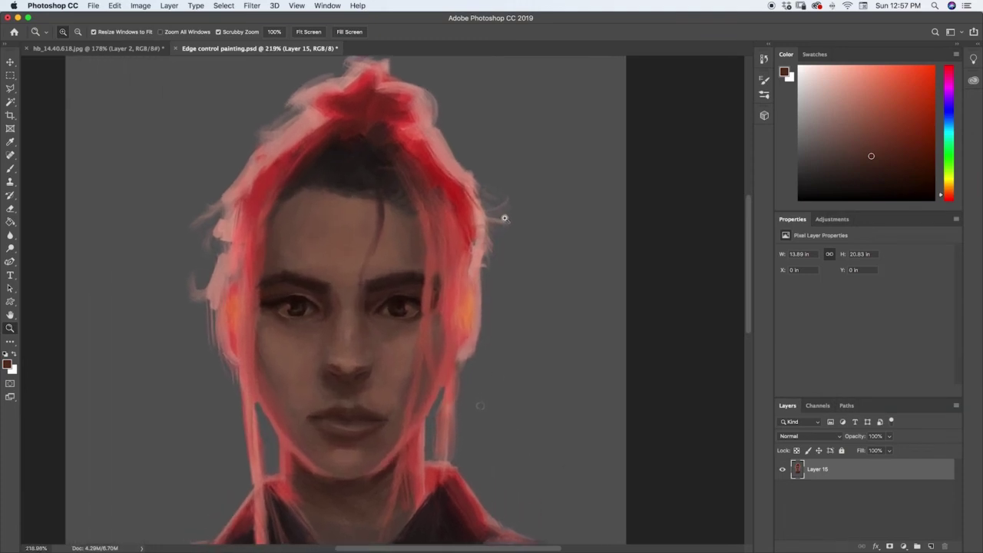
key("i")
left_click(454, 149)
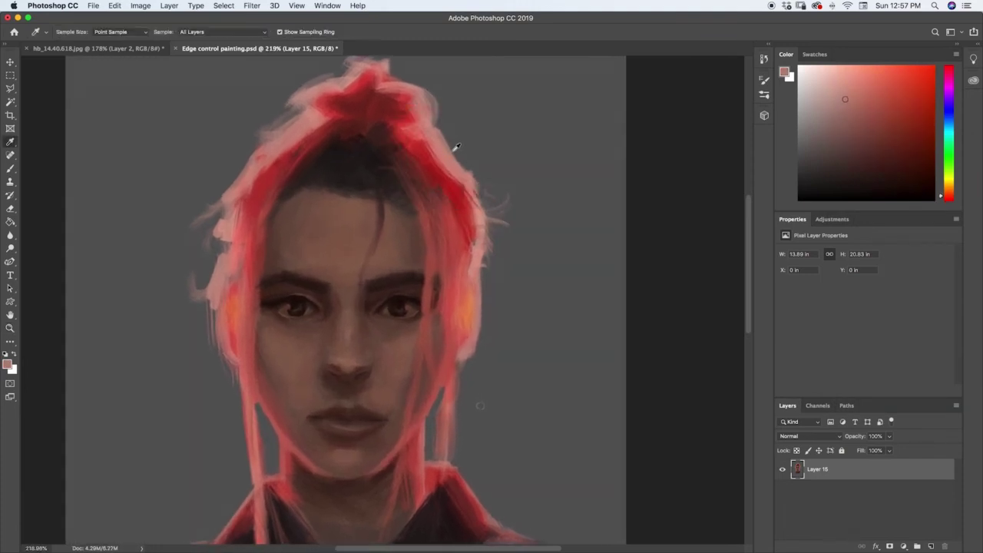
key("b")
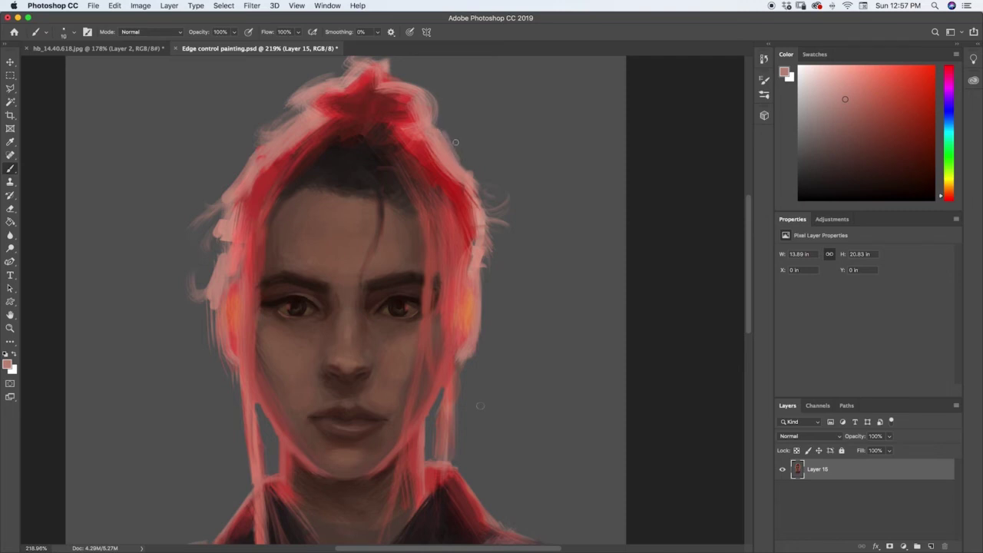
left_click(450, 136, "alt")
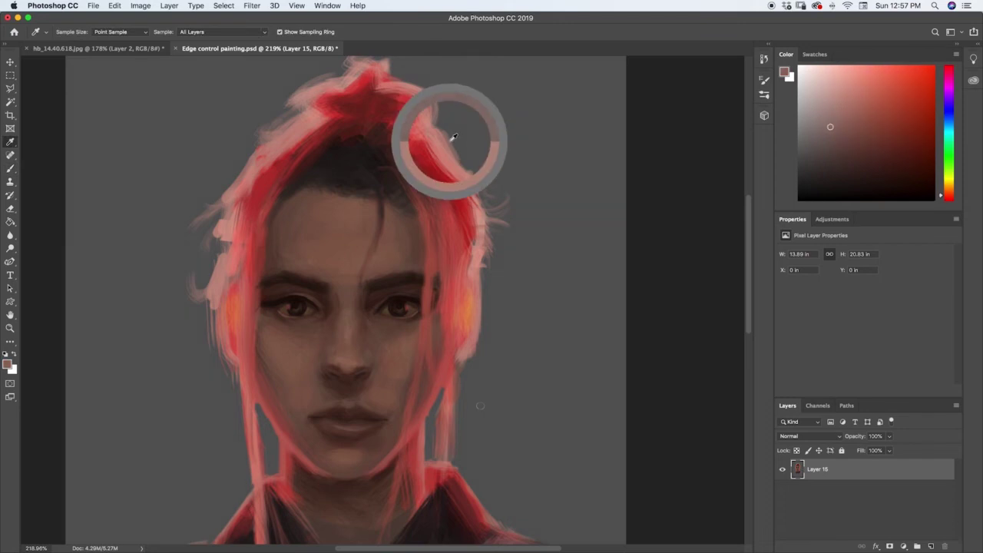
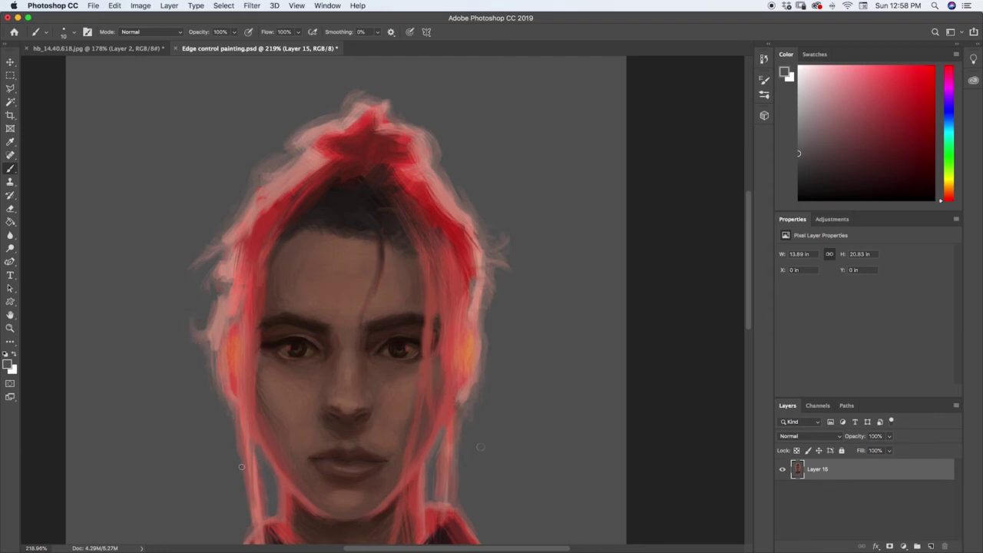
Sample muted transition tones along the outer hair on the viewer's left and blend that edge and the top bun into the background.
left_click_drag(224, 238, 273, 150)
key("i")
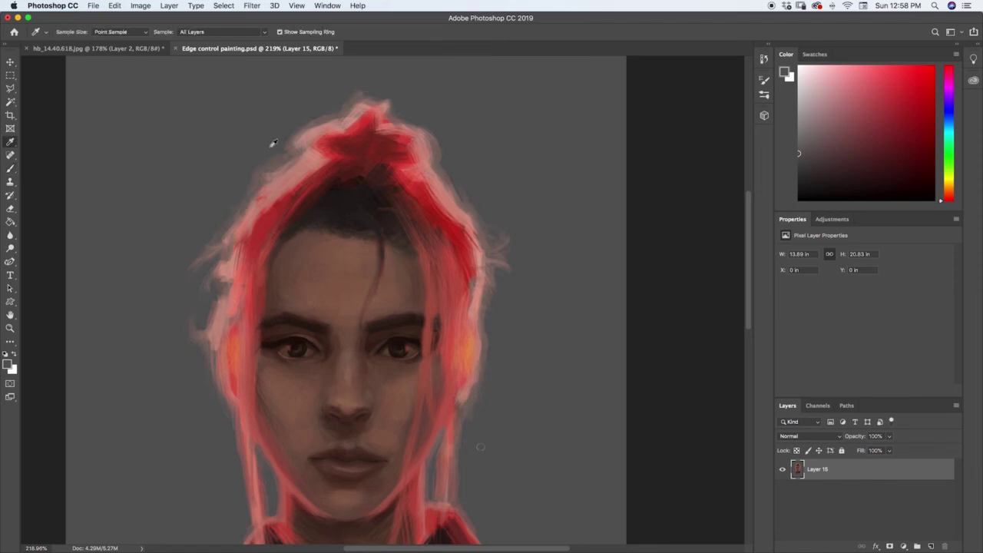
left_click(248, 196)
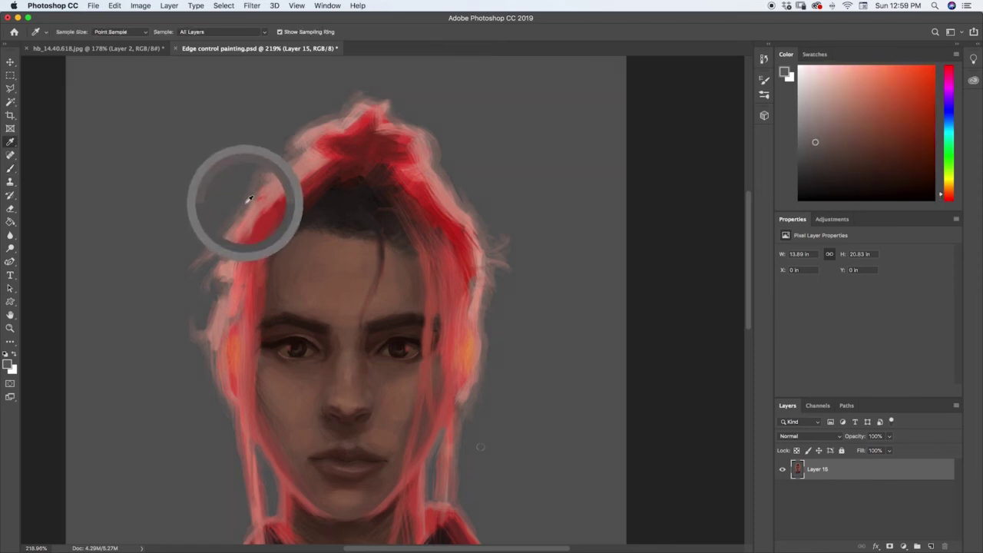
key("b")
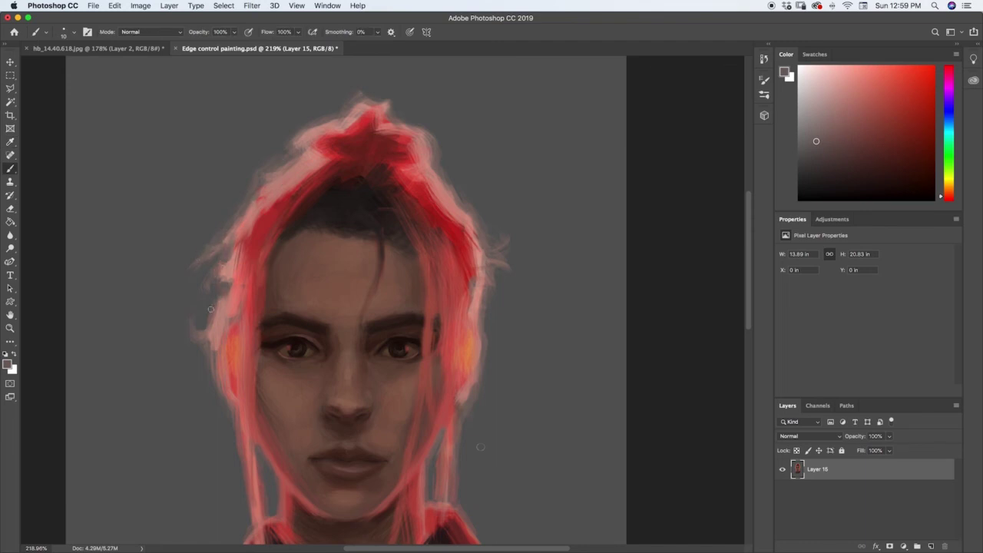
left_click(214, 369, "alt")
left_click_drag(301, 136, 340, 117)
Sample the light pink of the outer hair on the viewer's left and paint a curled stray lock above the ear.
key("i")
left_click(228, 261)
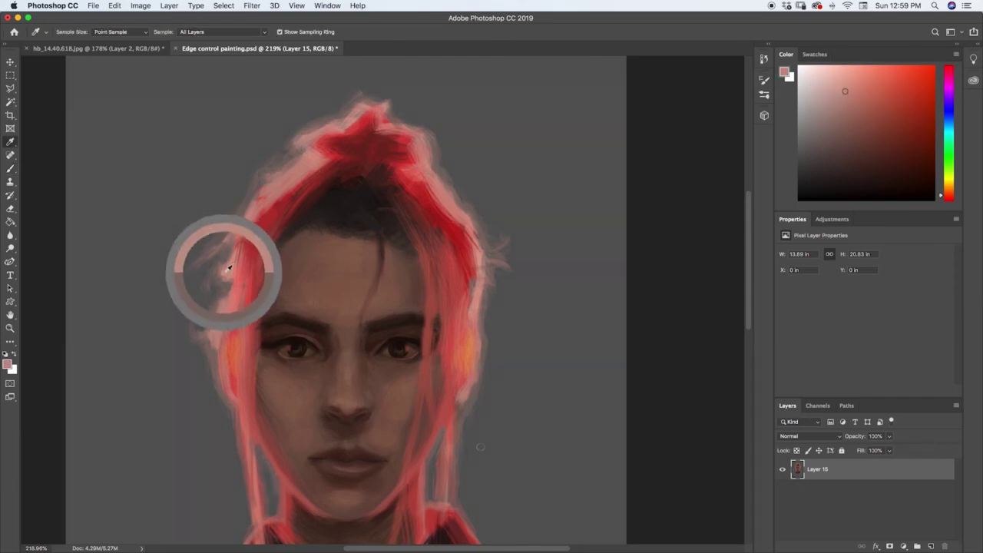
key("b")
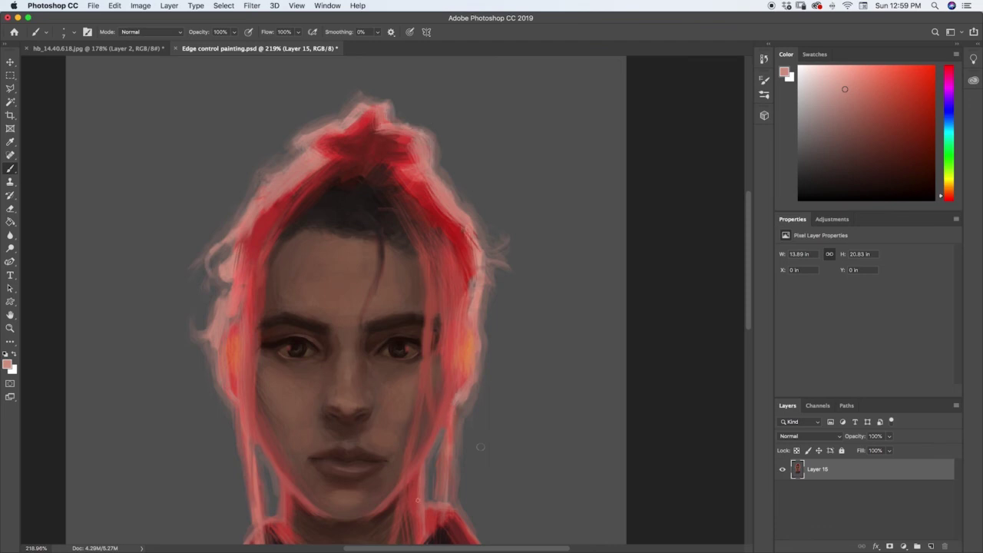
Sample dark brown and skin tones around the hairline and blend the dark hair roots softly into the forehead.
left_click(328, 225, "alt")
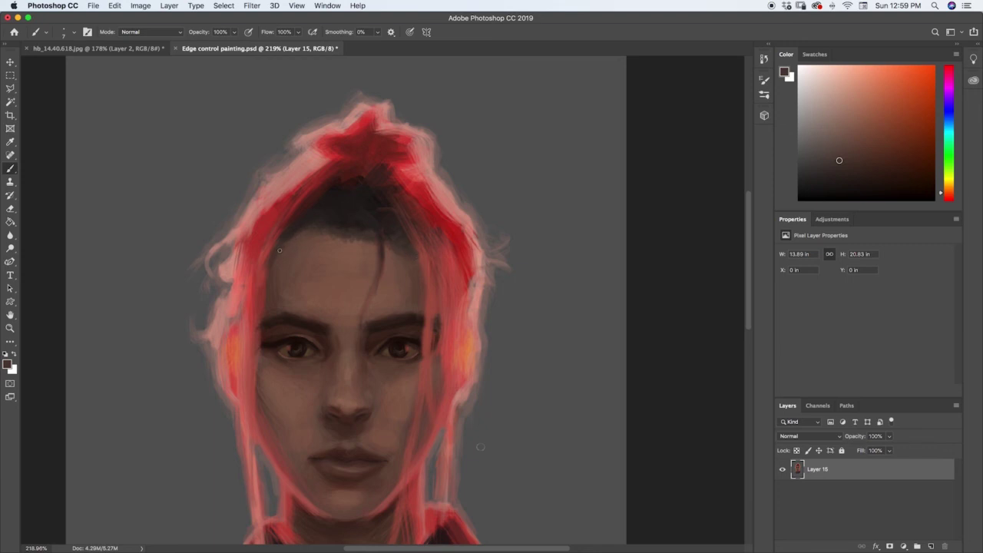
key("i")
left_click(319, 227)
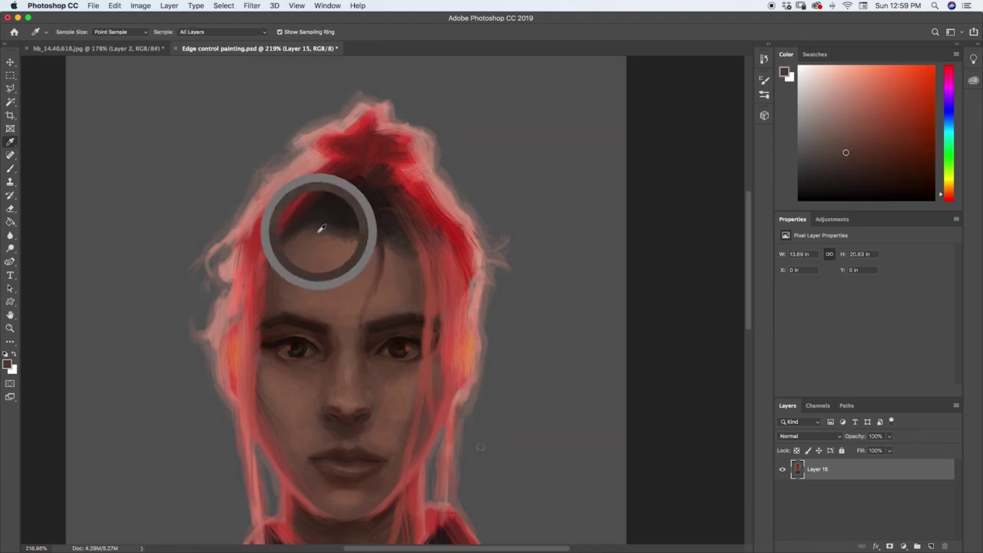
key("b")
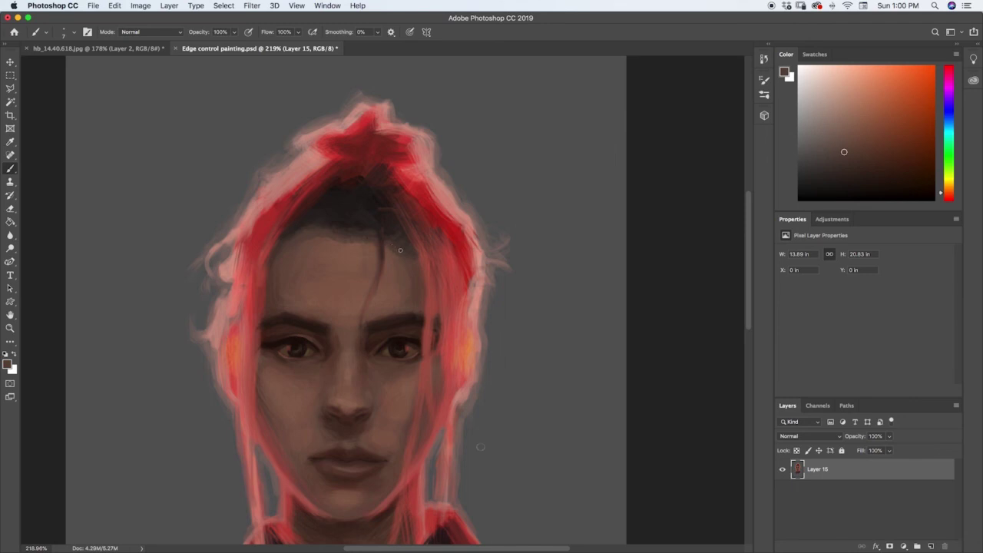
left_click(333, 248, "alt")
left_click(293, 246, "alt")
Soften the outer edges of the hair and shoulders with the Blur tool at size 175 and 100% strength.
key("z")
left_click_drag(440, 338, 451, 307)
mouse_move(457, 204)
left_mouse_down()
mouse_move(426, 204)
mouse_move(456, 190)
mouse_move(446, 212)
left_mouse_up()
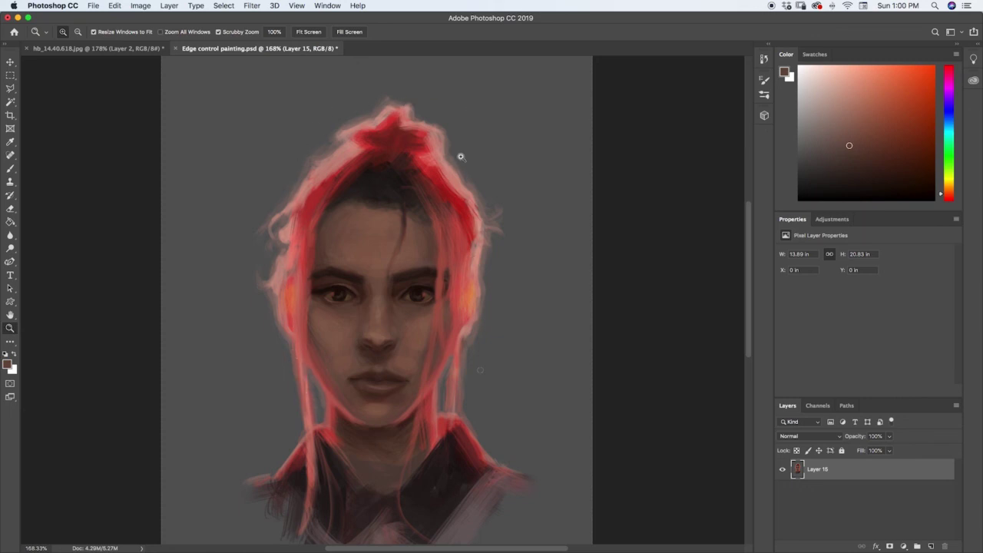
left_click(11, 235)
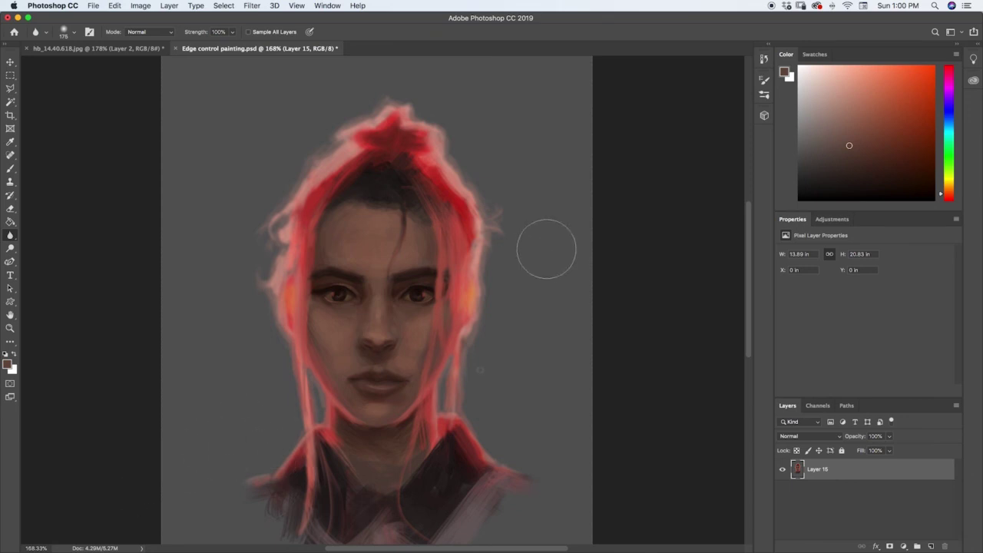
key("z")
left_click_drag(520, 264, 491, 299)
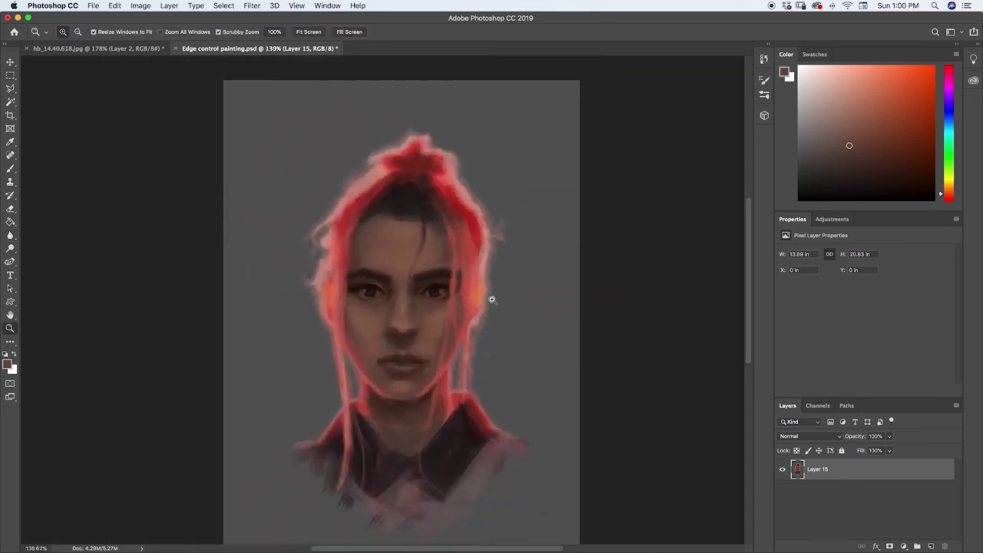